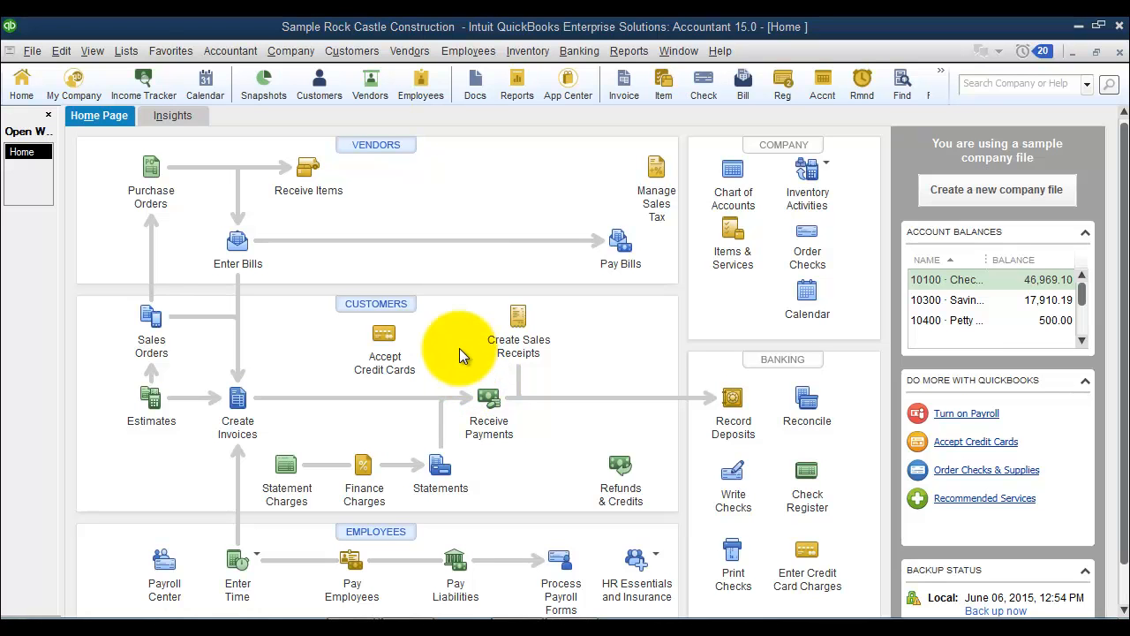
Open the chart of accounts and review the details of the Inventory Offset Account.
click(126, 51)
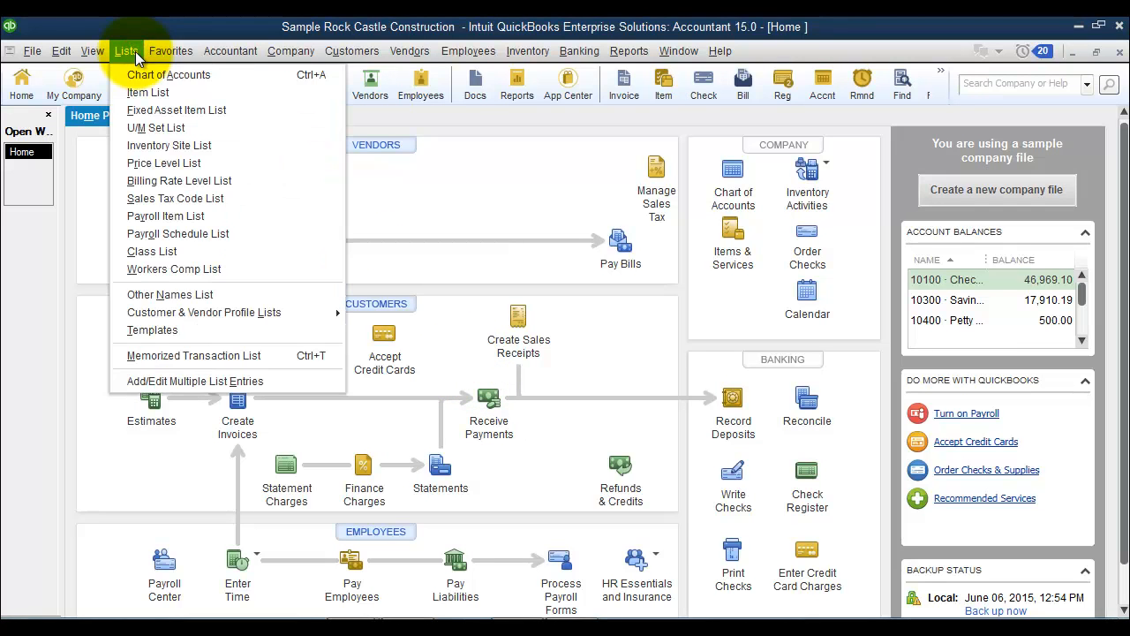
click(146, 74)
scroll(229, 346, down, 9)
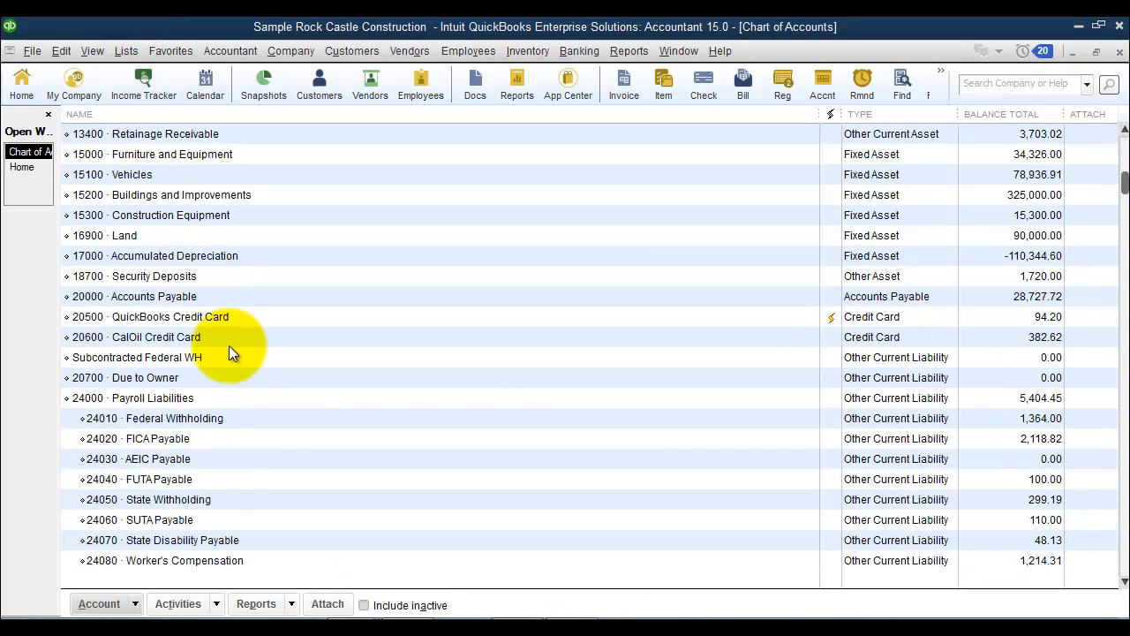
scroll(229, 352, down, 1)
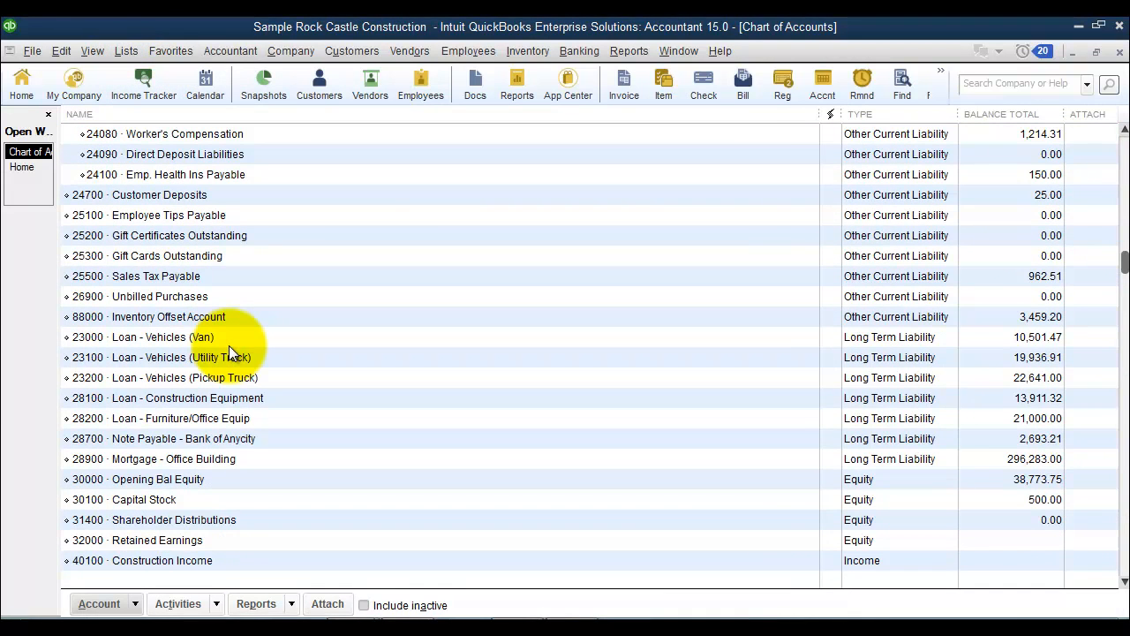
click(177, 318)
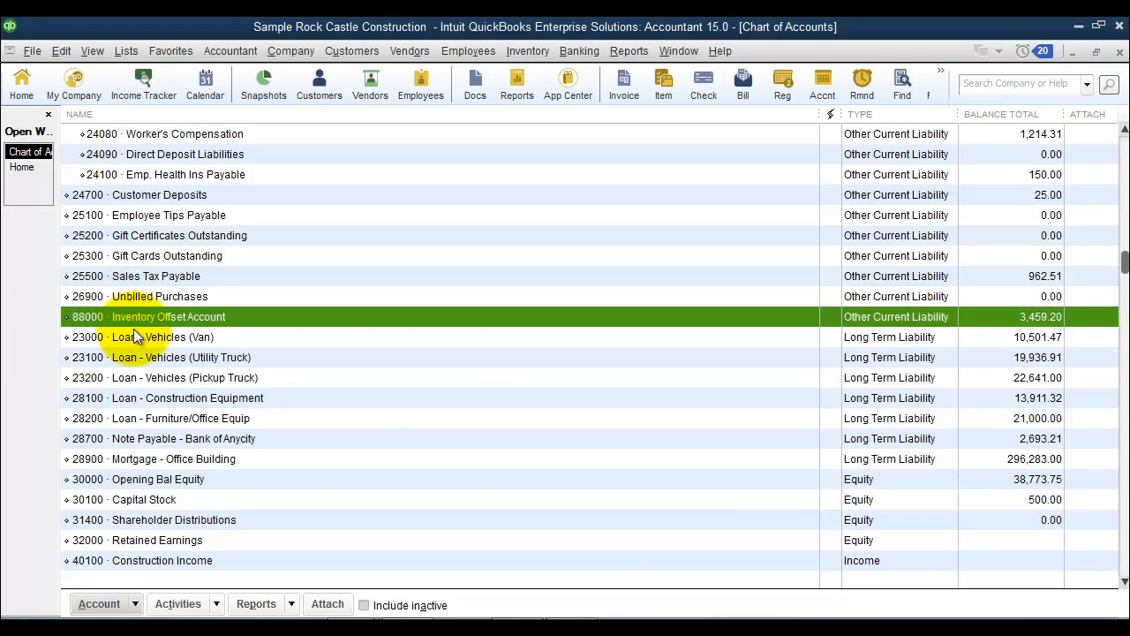
key(ctrl+e)
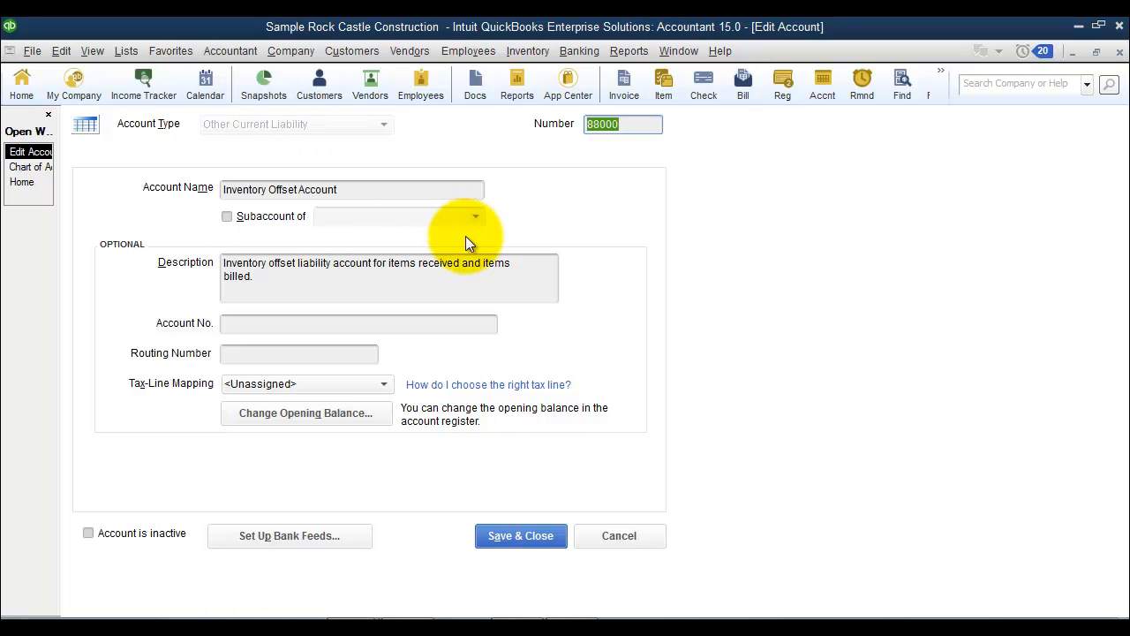
key(Return)
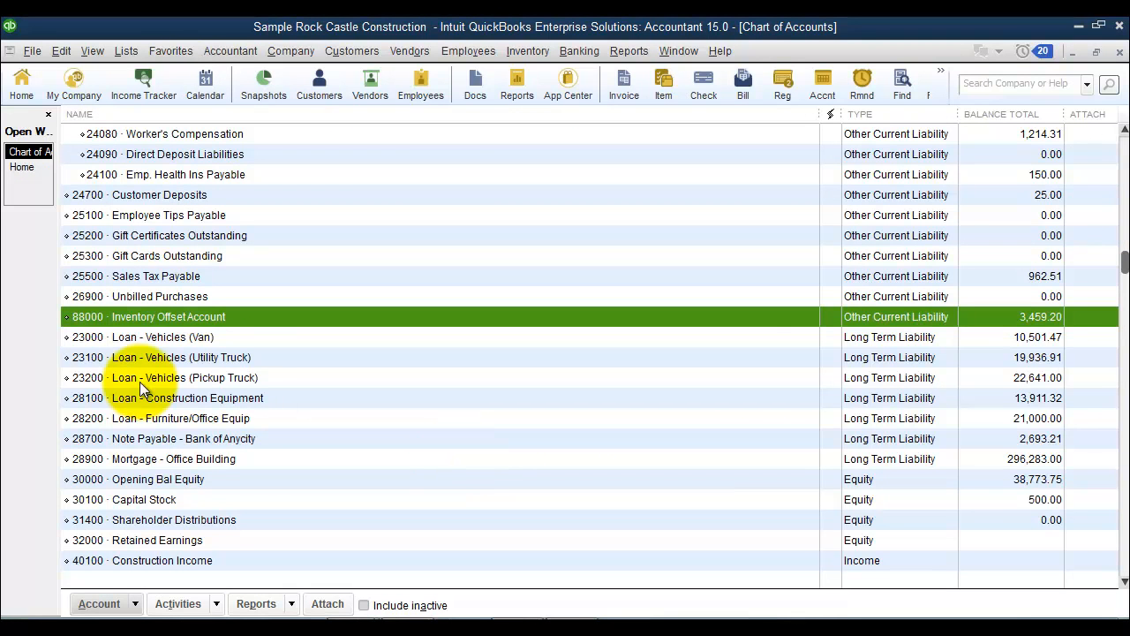
Begin reconciling the Inventory Offset Account with statement date 11/30/2019 and an ending balance of 0.
right_click(158, 322)
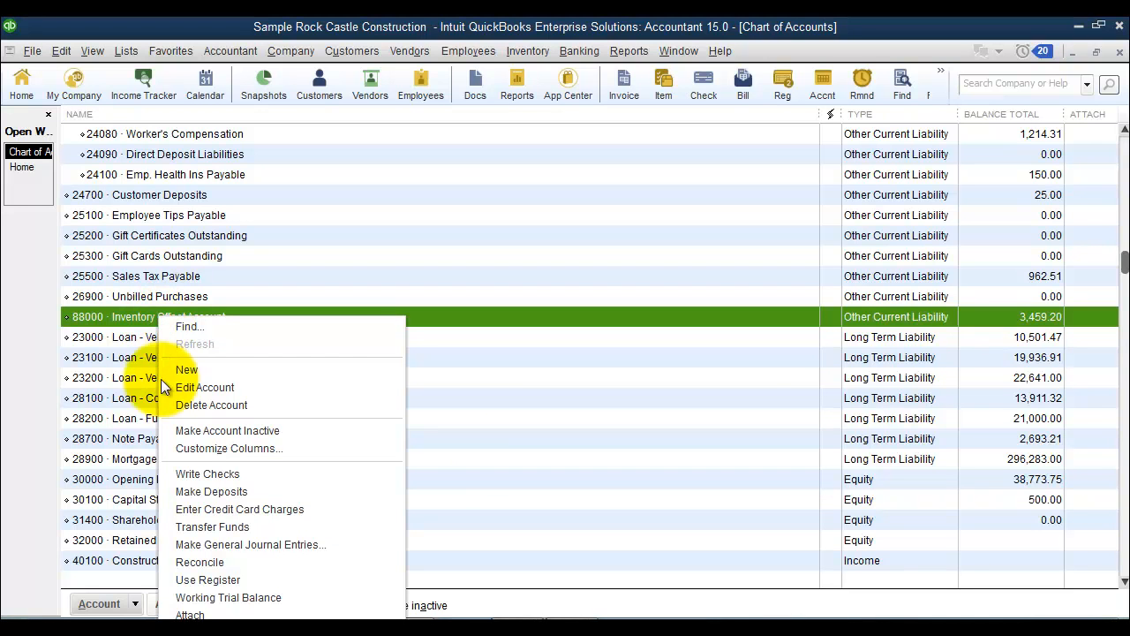
click(199, 566)
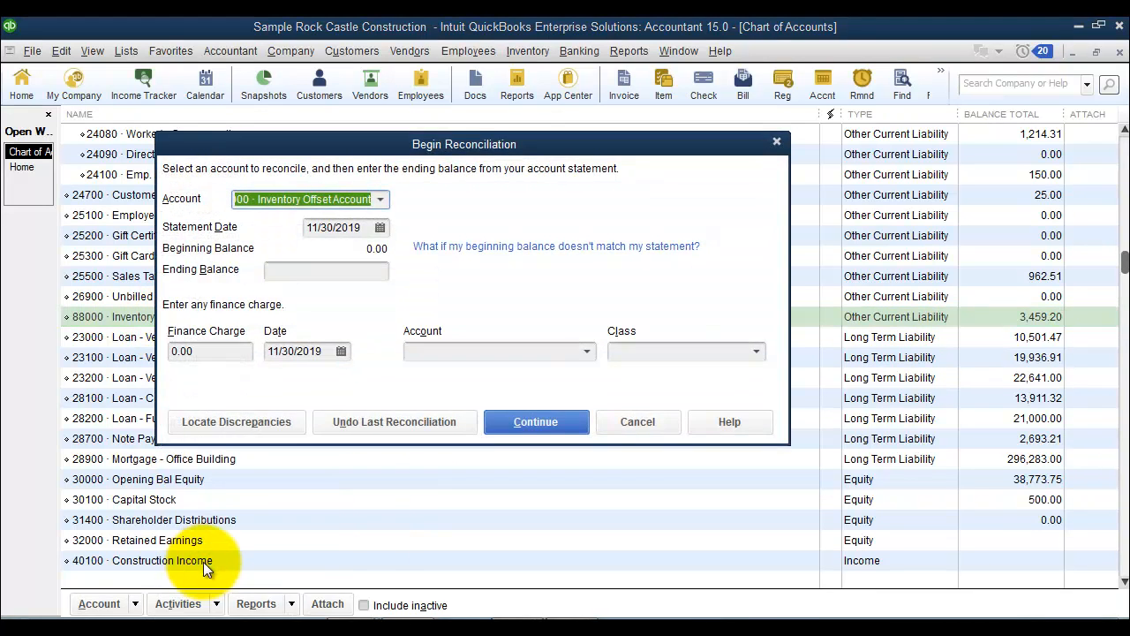
click(381, 202)
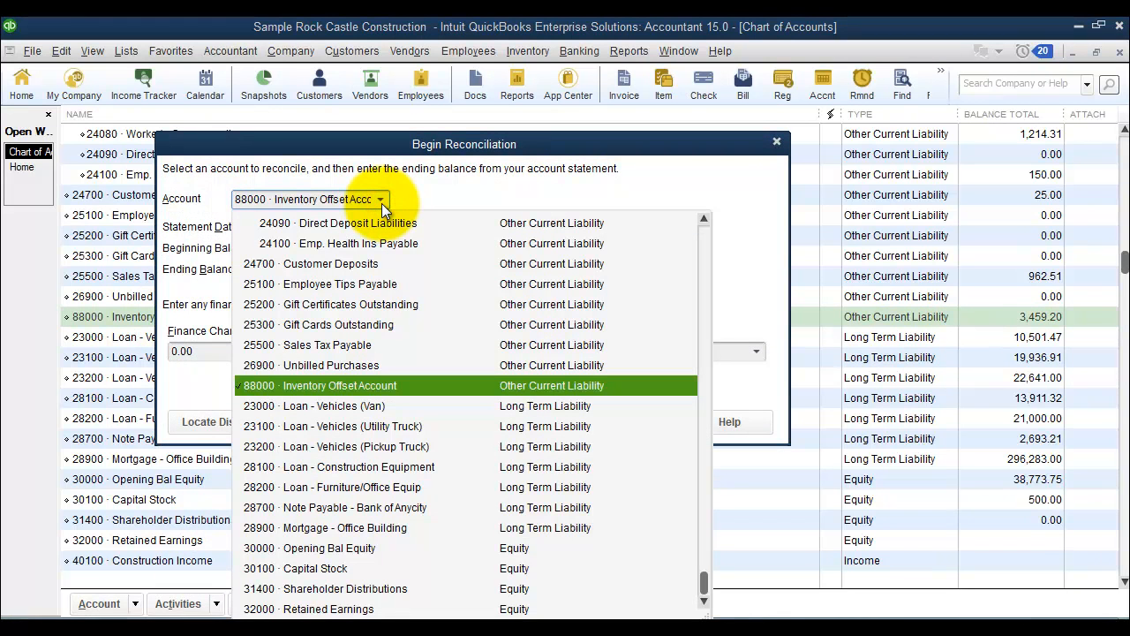
click(381, 203)
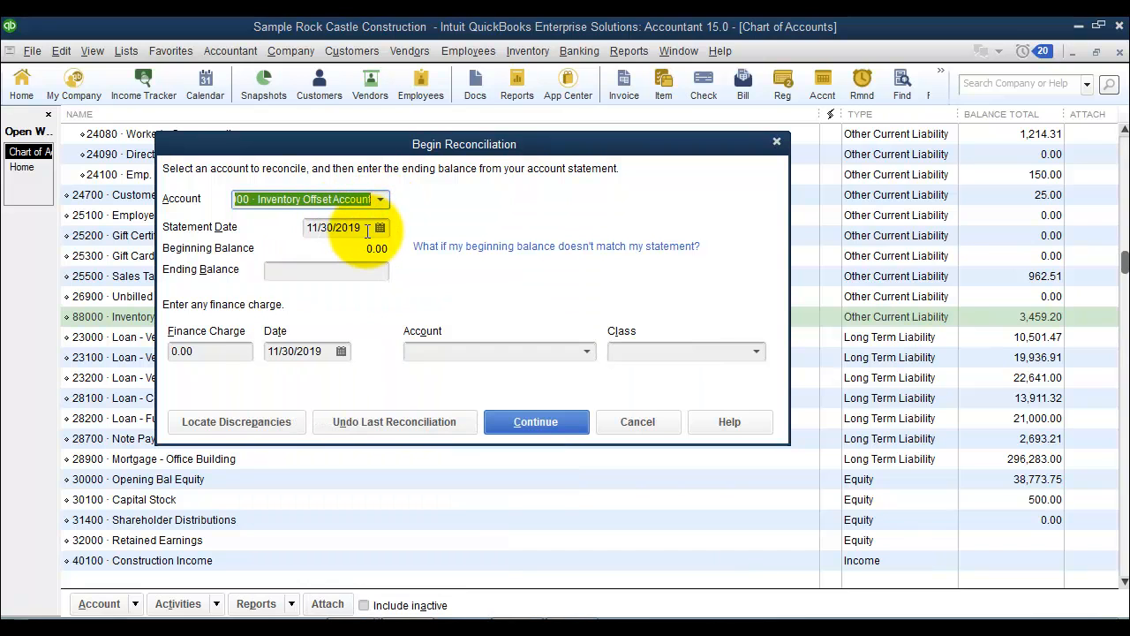
click(367, 230)
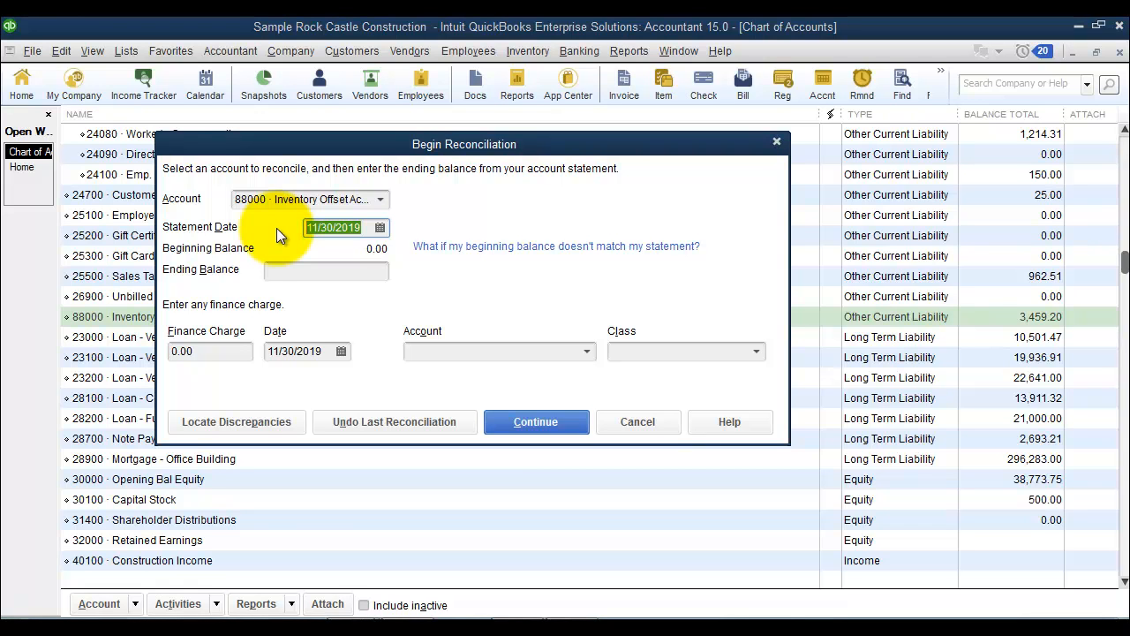
click(382, 228)
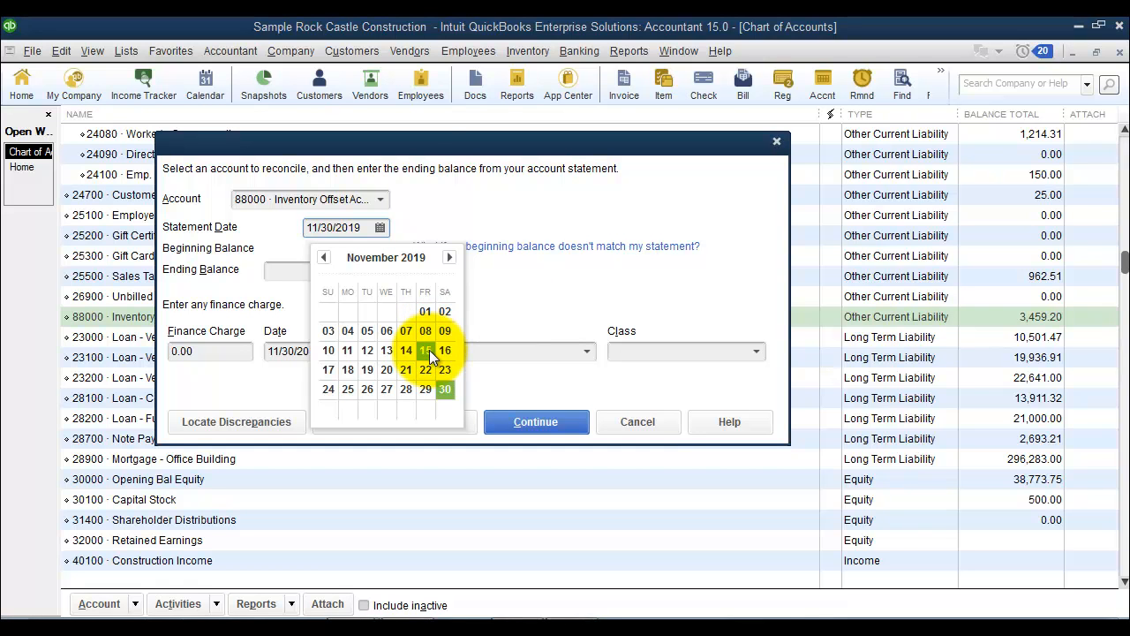
click(532, 294)
click(376, 270)
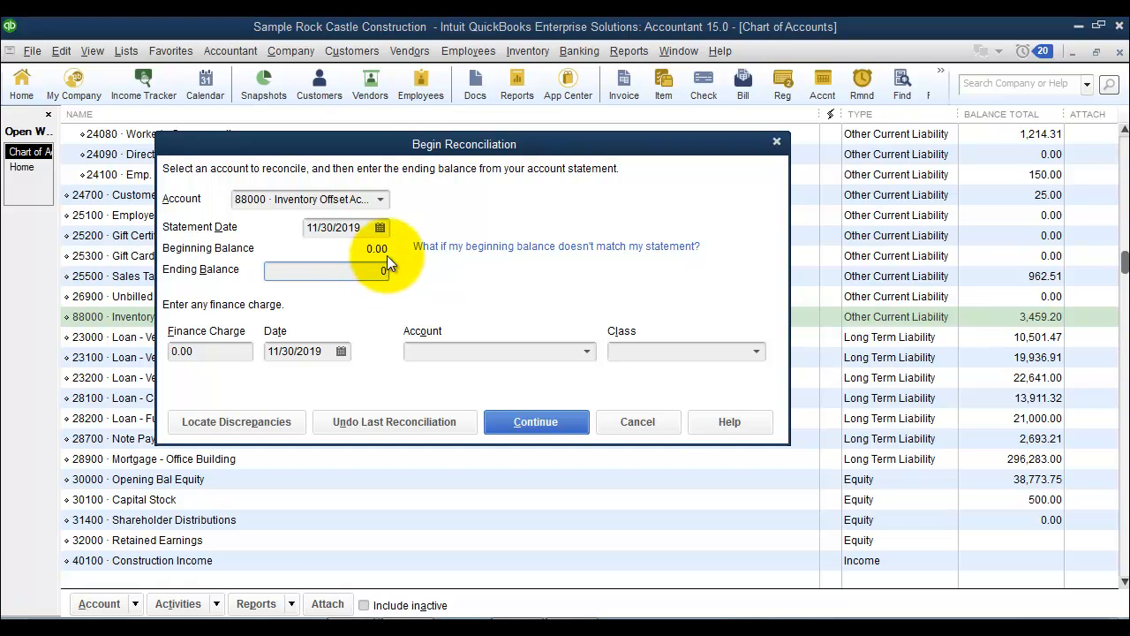
click(542, 424)
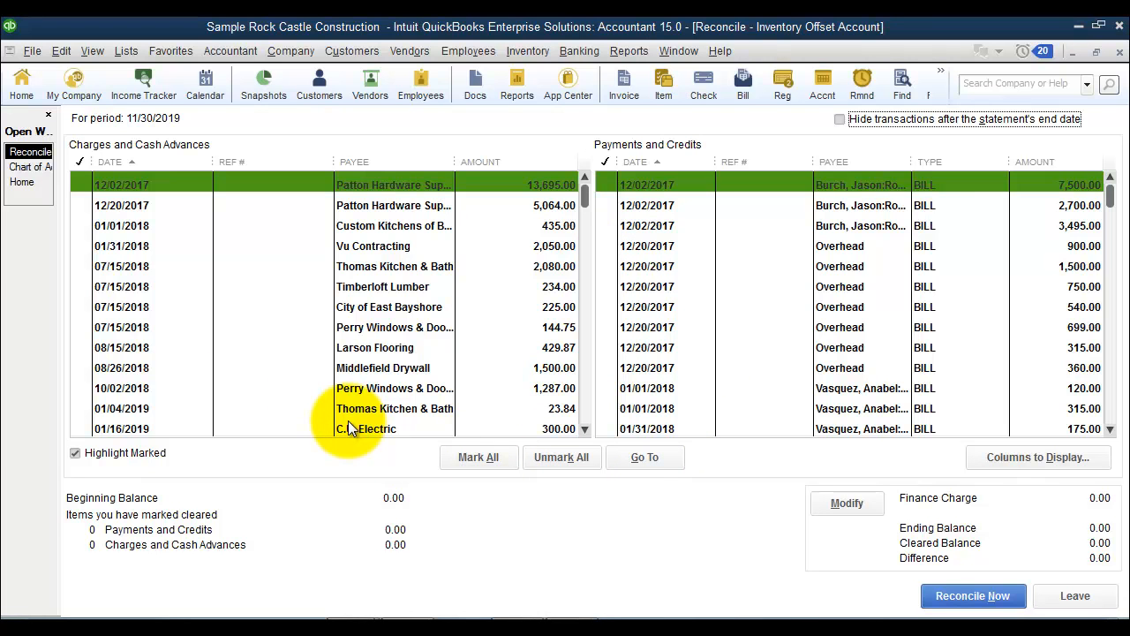
Hide the Check# / Ref# column for checks and payments, and sort both transaction lists by payee.
click(1047, 465)
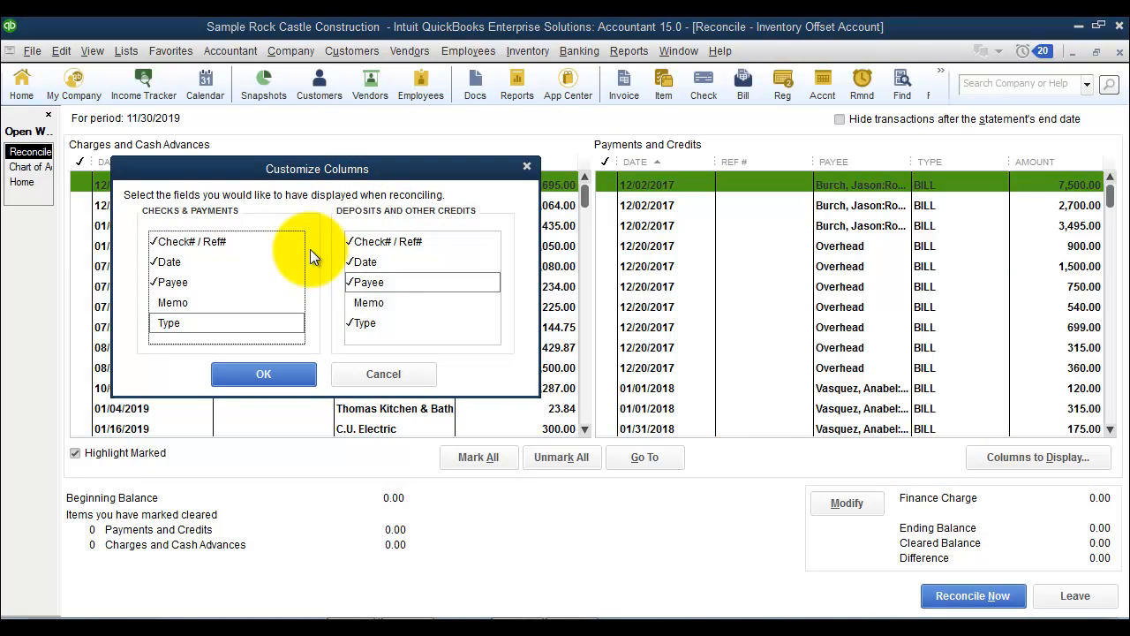
drag(196, 171, 262, 193)
click(235, 267)
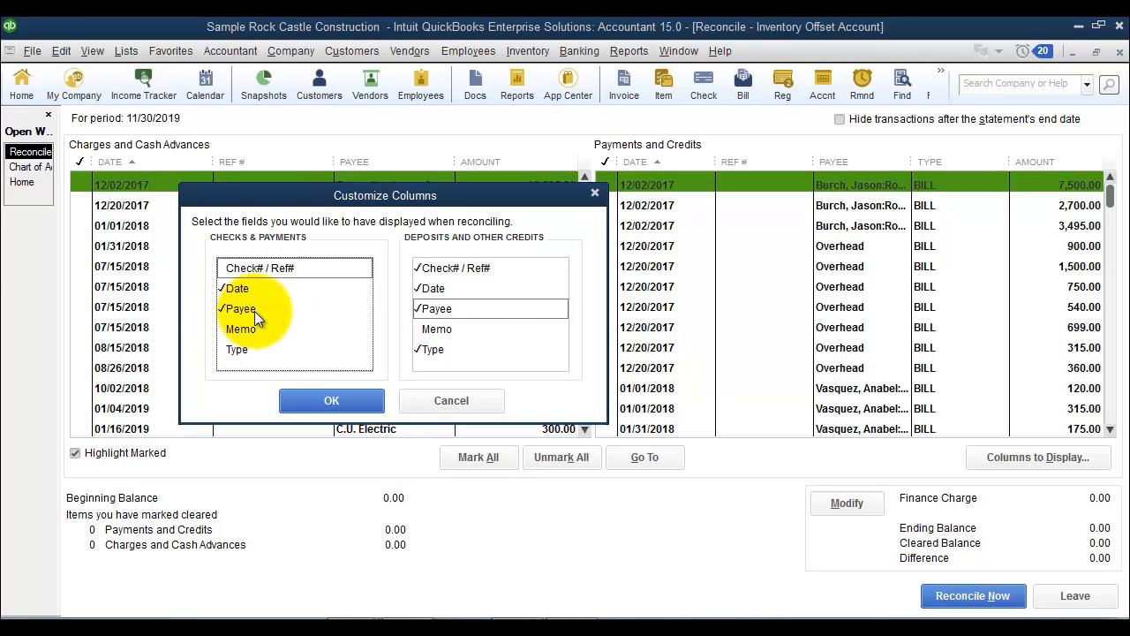
drag(298, 186, 318, 169)
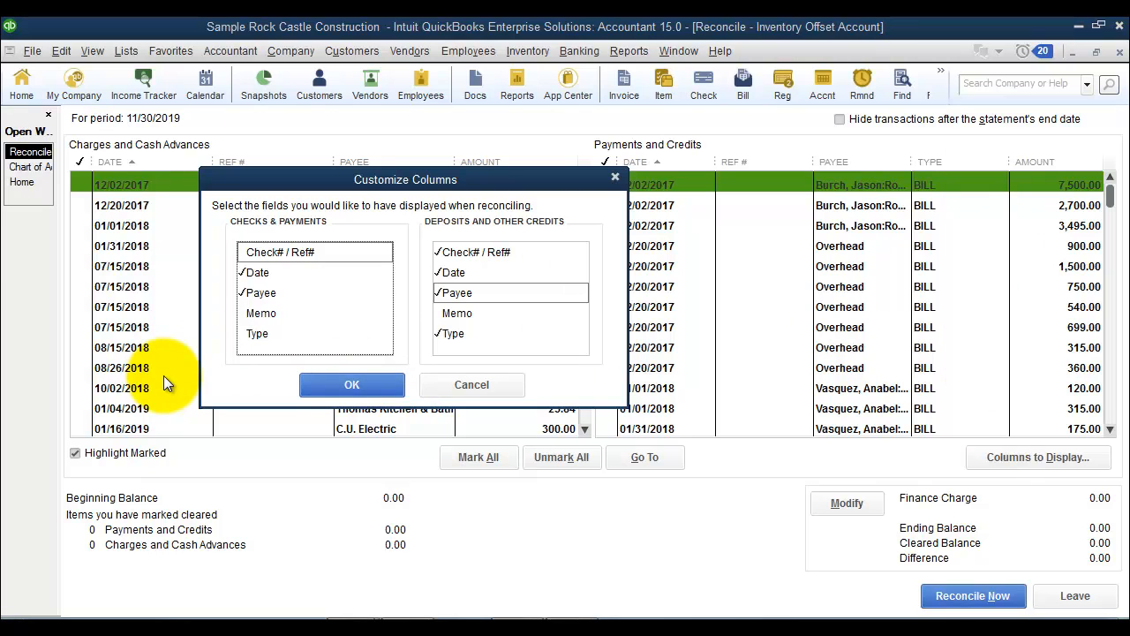
click(372, 386)
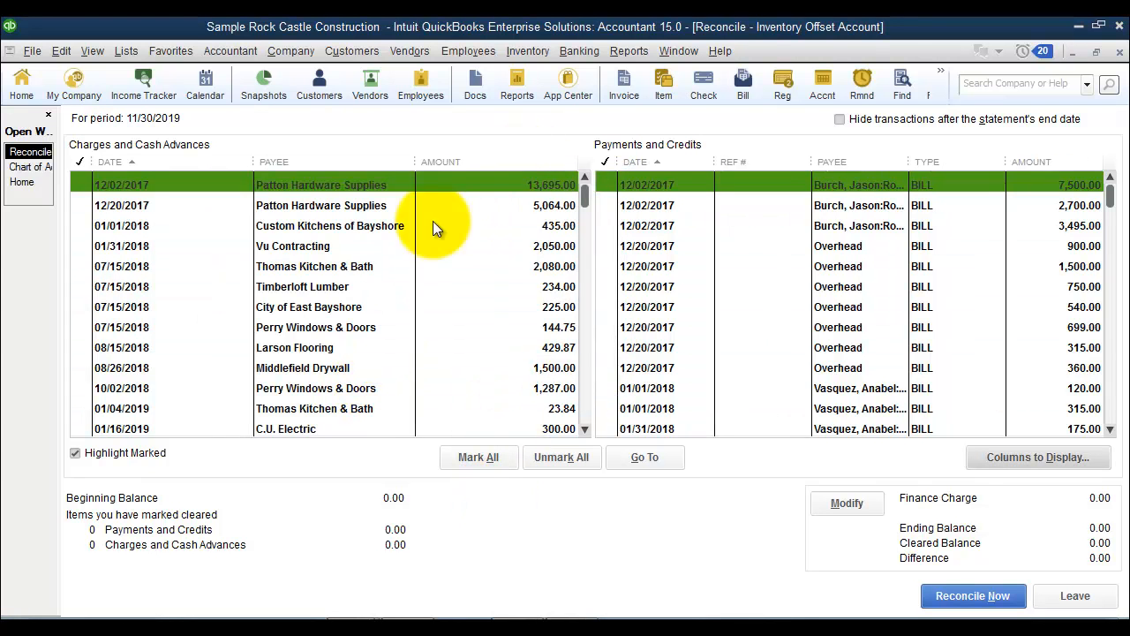
click(321, 162)
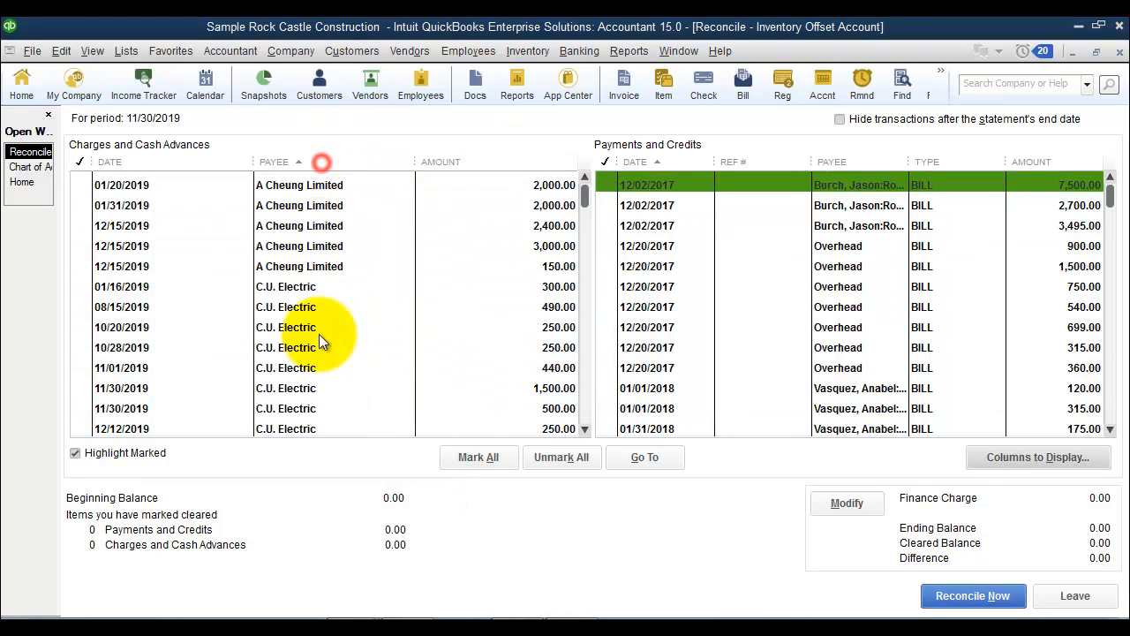
click(878, 161)
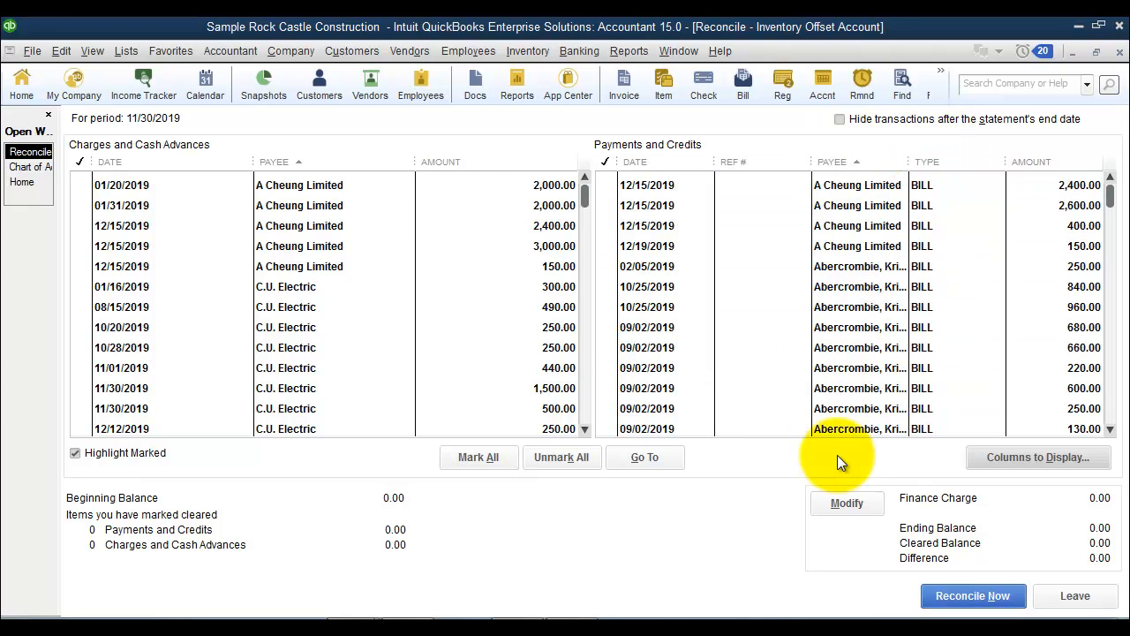
Hide the Check# / Ref# column for deposits and other credits, and widen the Payee column in Payments and Credits.
drag(809, 162, 741, 161)
click(1039, 457)
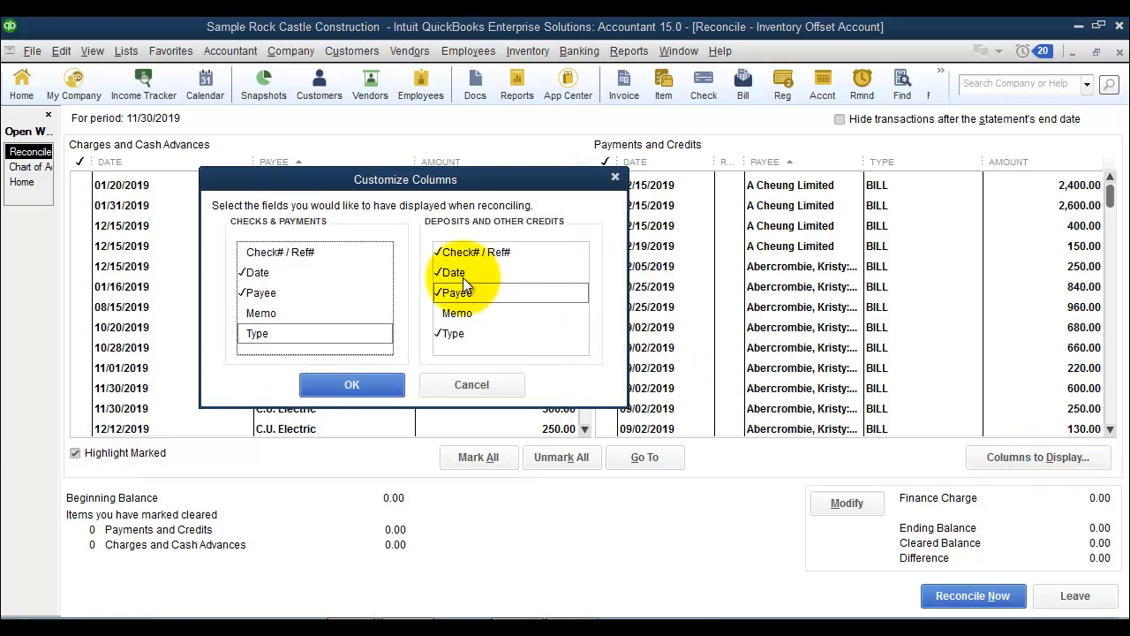
click(471, 252)
click(354, 376)
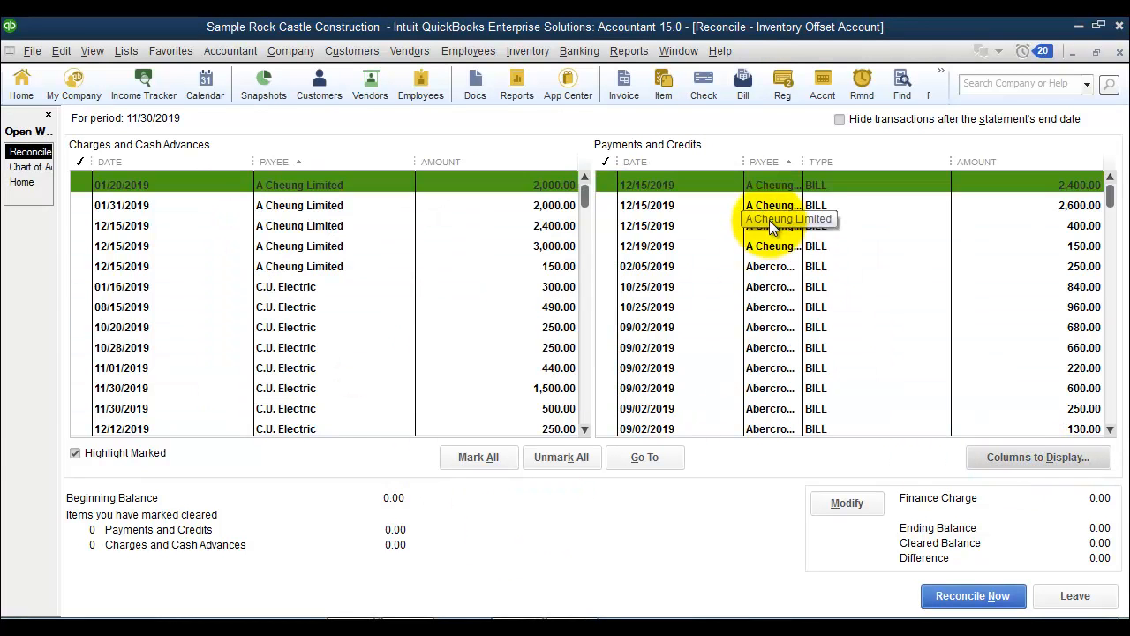
drag(803, 162, 853, 162)
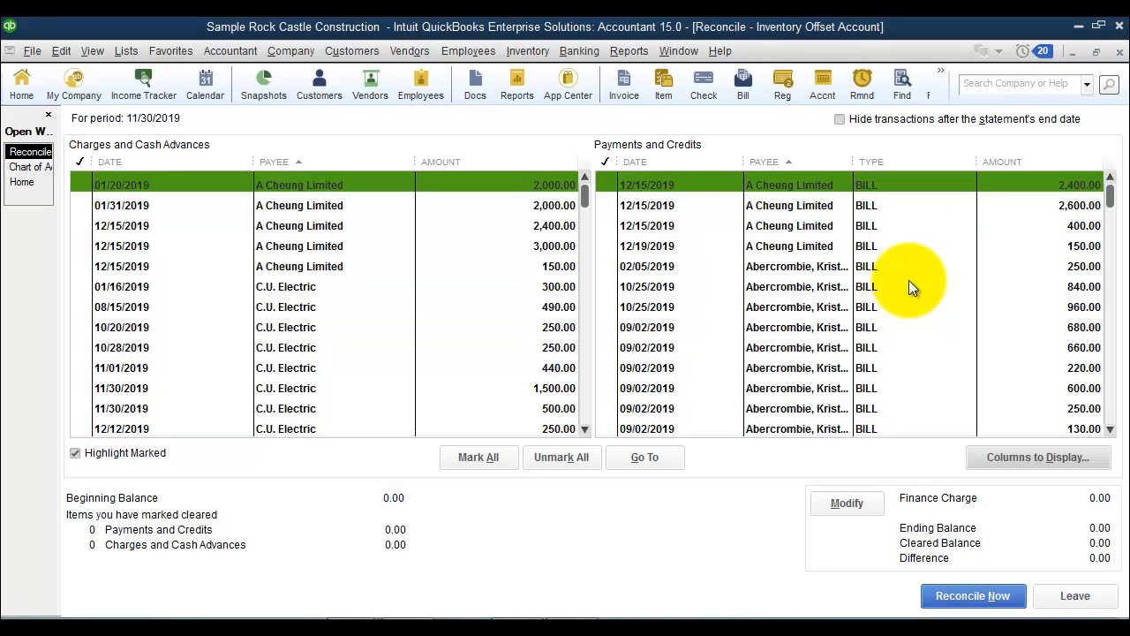
Examine the 12/15/2019 A Cheung Limited bill behind the 2,600.00 credit and the transaction journal of its 3,000.00 item receipt.
double_click(867, 206)
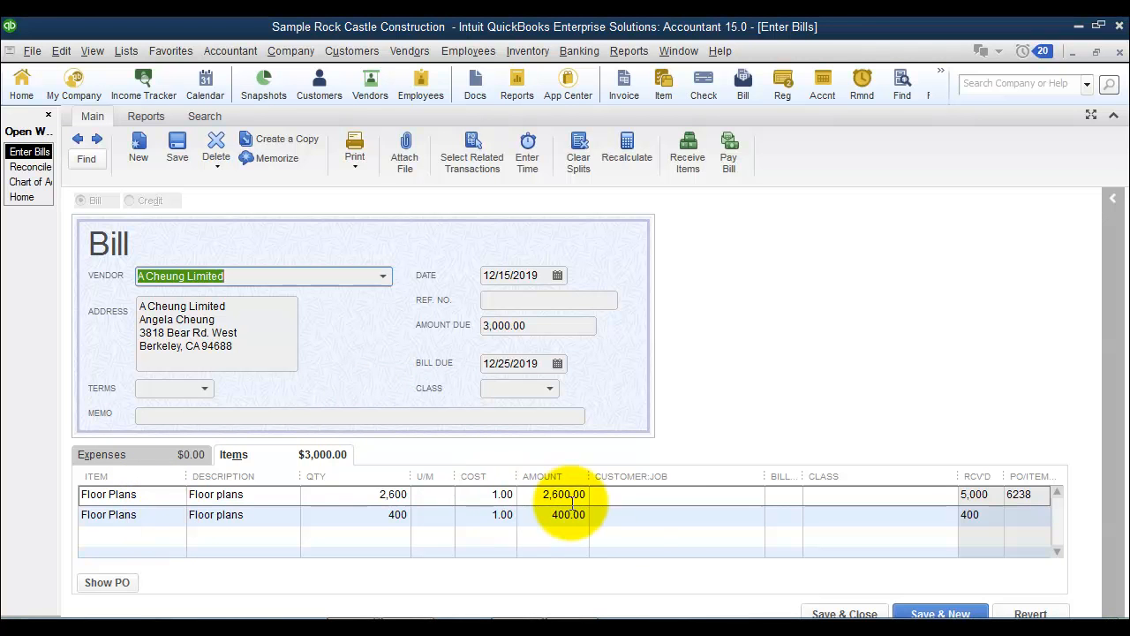
key(Escape)
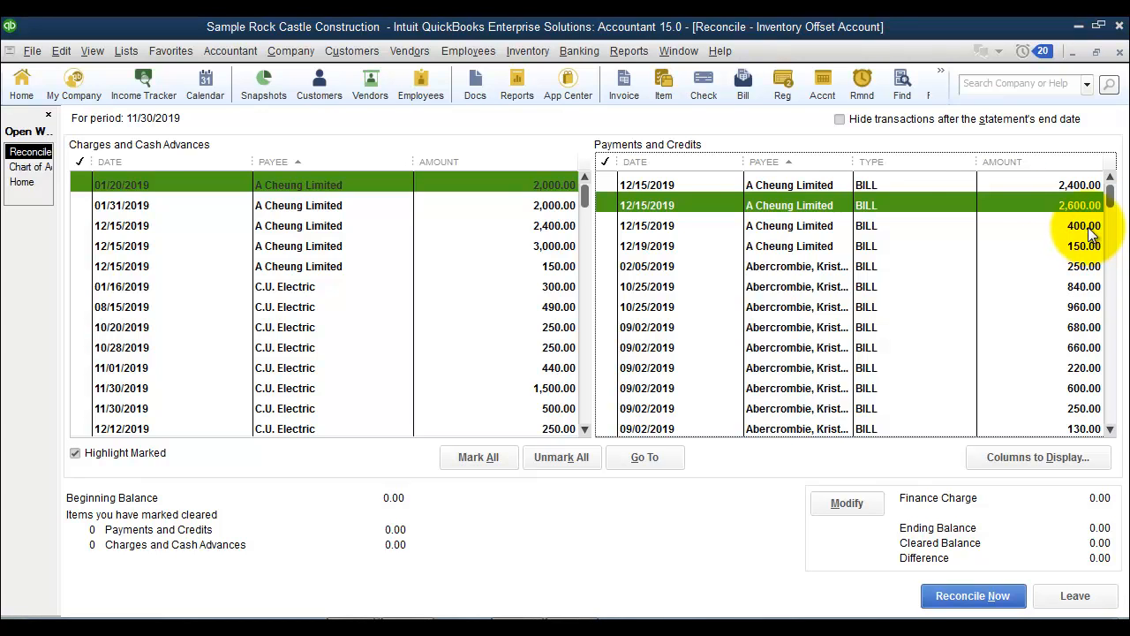
double_click(358, 246)
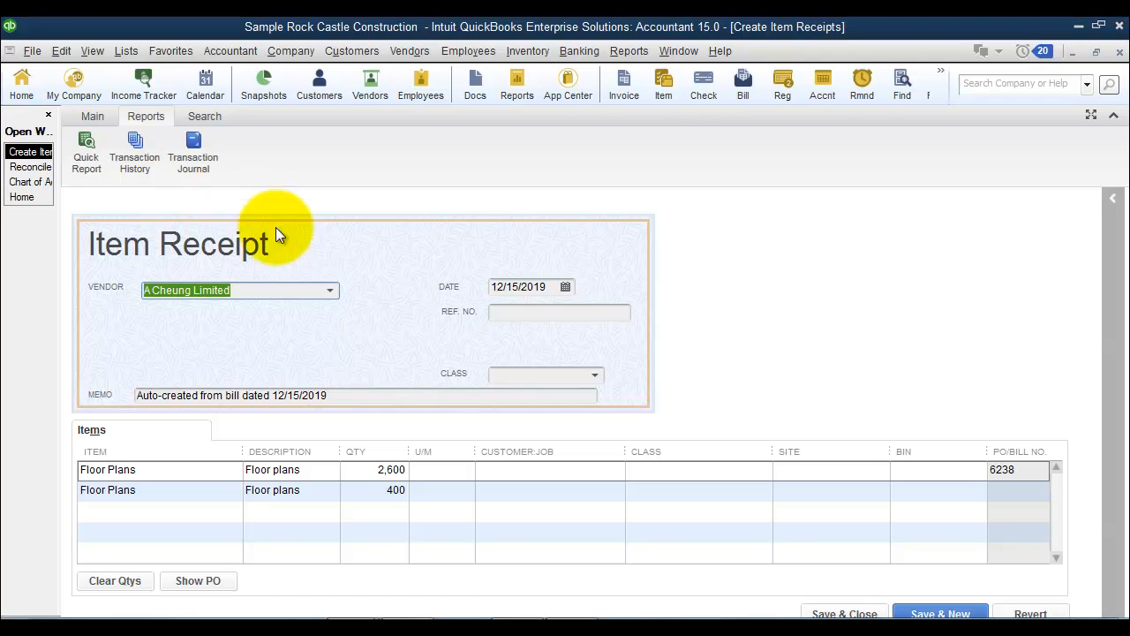
click(202, 156)
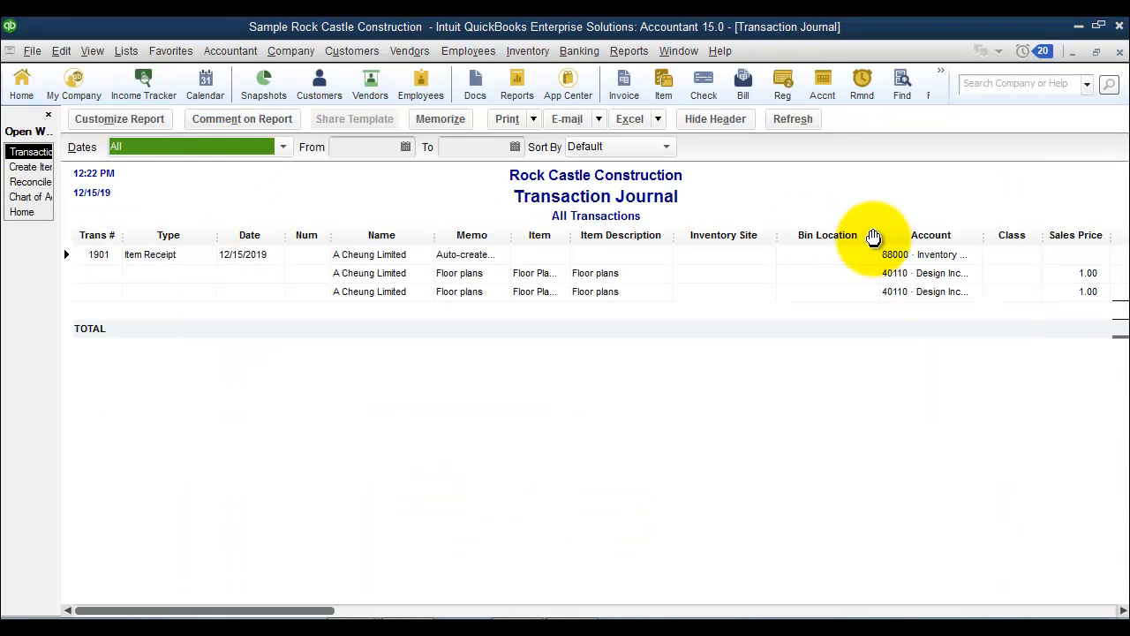
drag(878, 236, 597, 231)
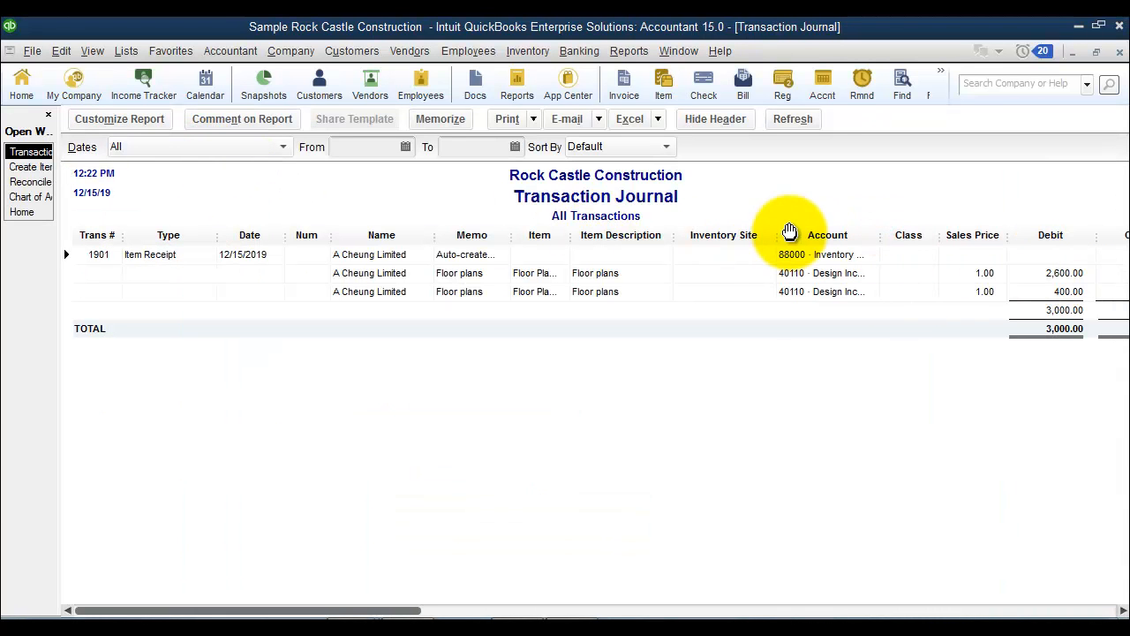
drag(774, 233, 521, 227)
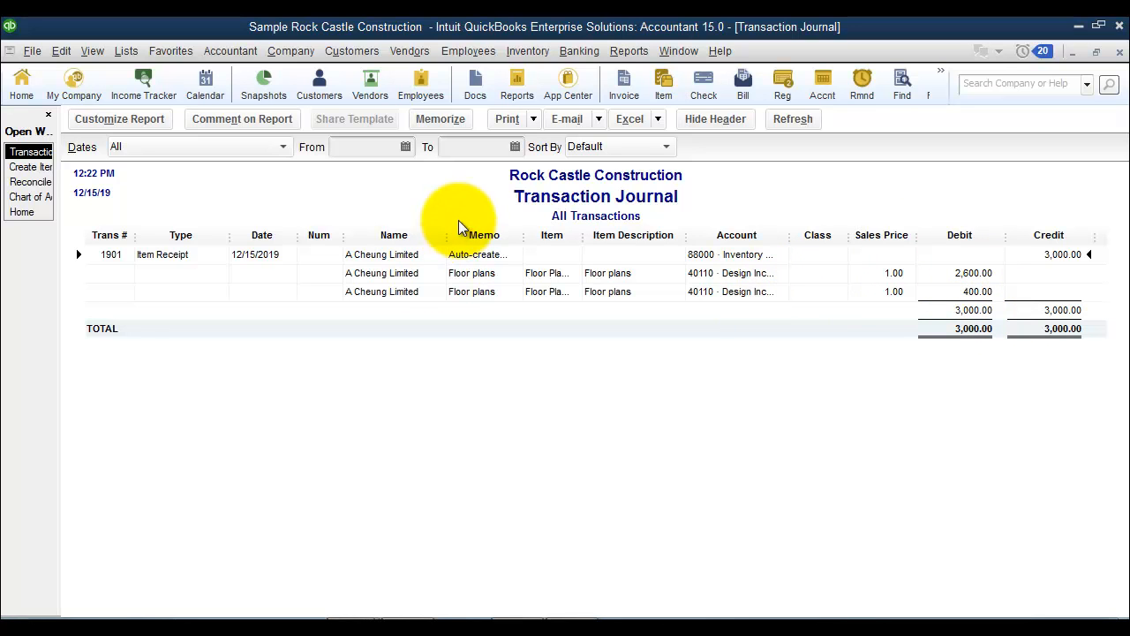
key(Escape)
key(Escape)
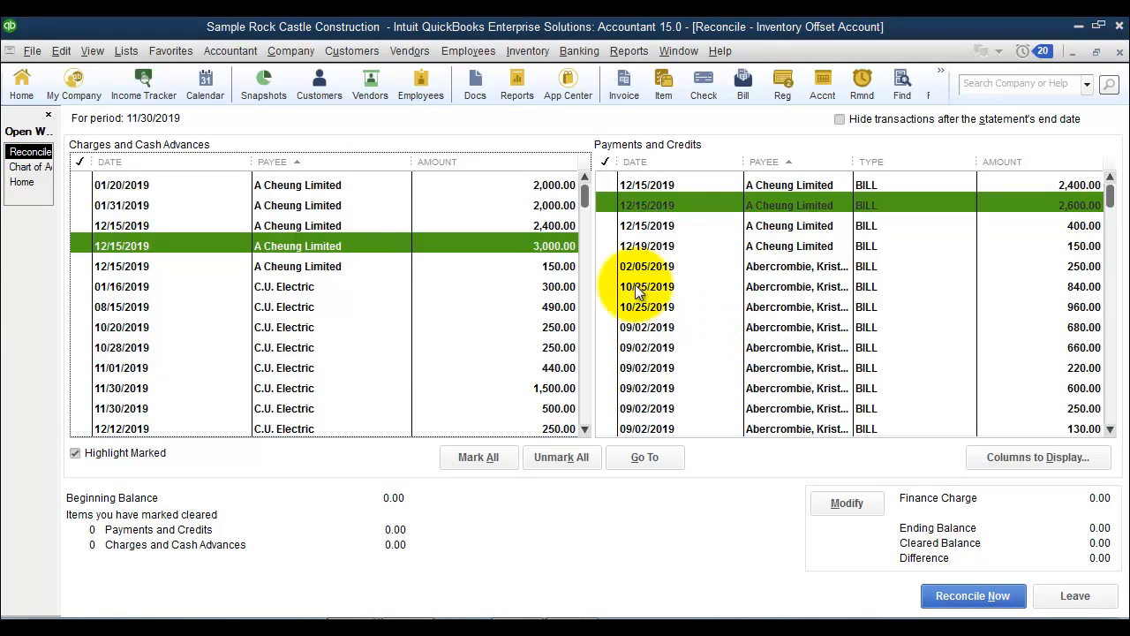
Clear A Cheung Limited's 3,000.00, 2,400.00 and 150.00 charges against its 2,600.00, 400.00, 2,400.00 and 150.00 bills, and complete the reconciliation.
click(631, 207)
click(641, 224)
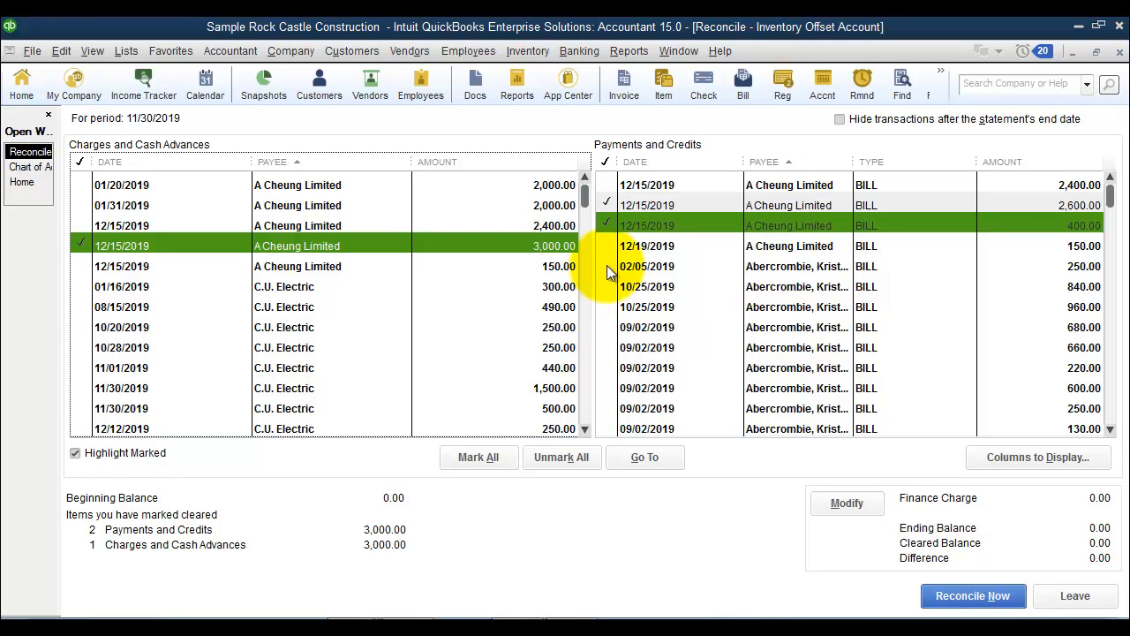
click(549, 224)
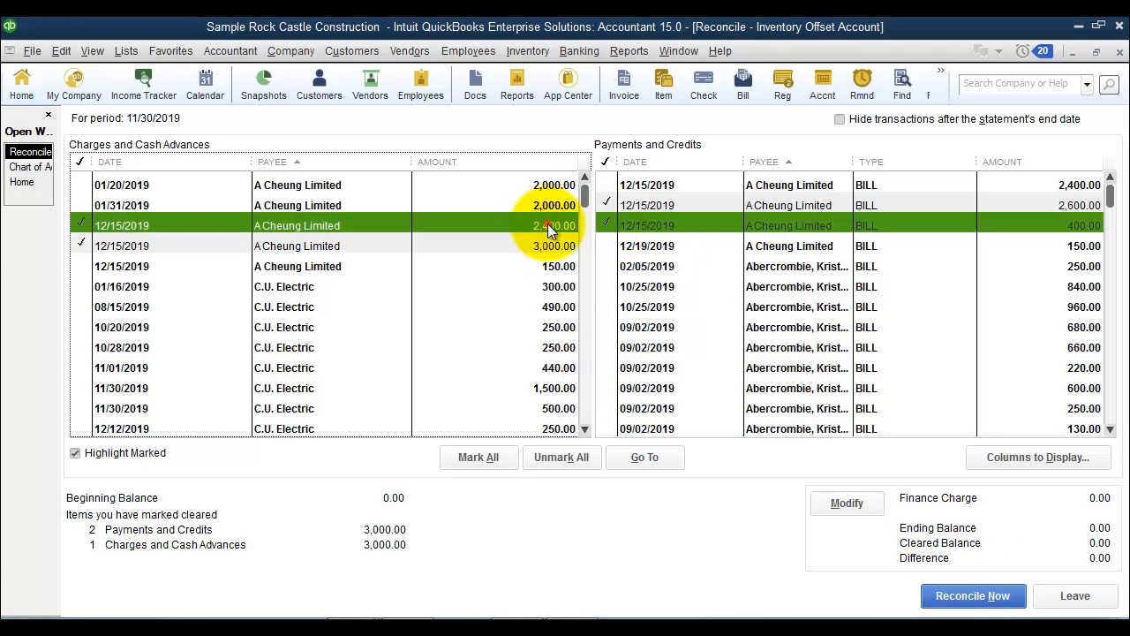
click(639, 183)
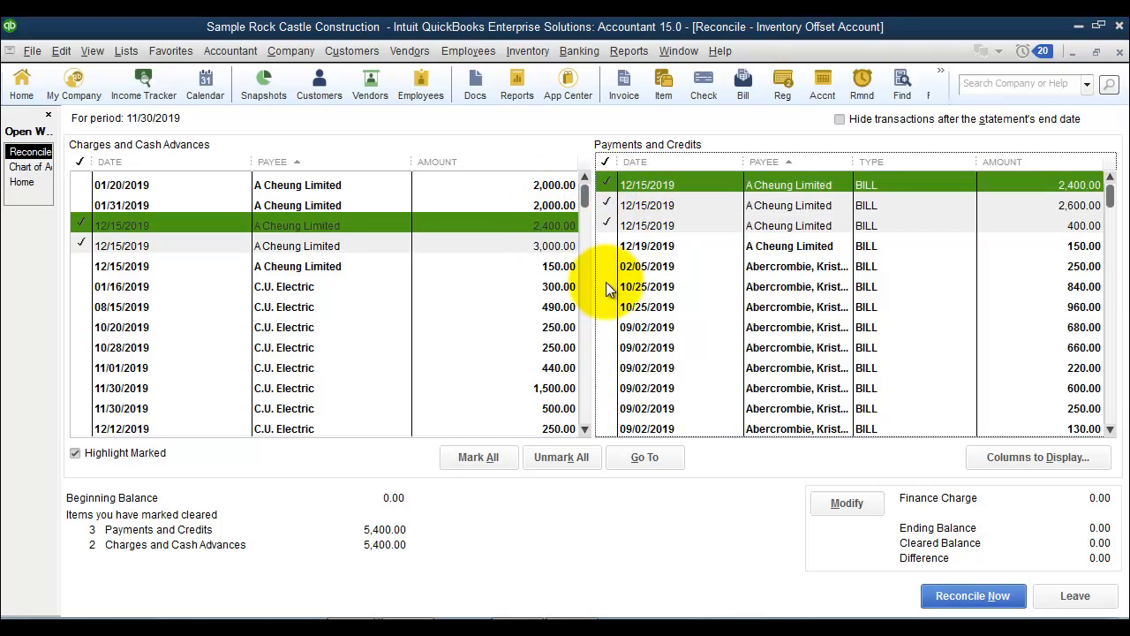
click(673, 246)
click(545, 265)
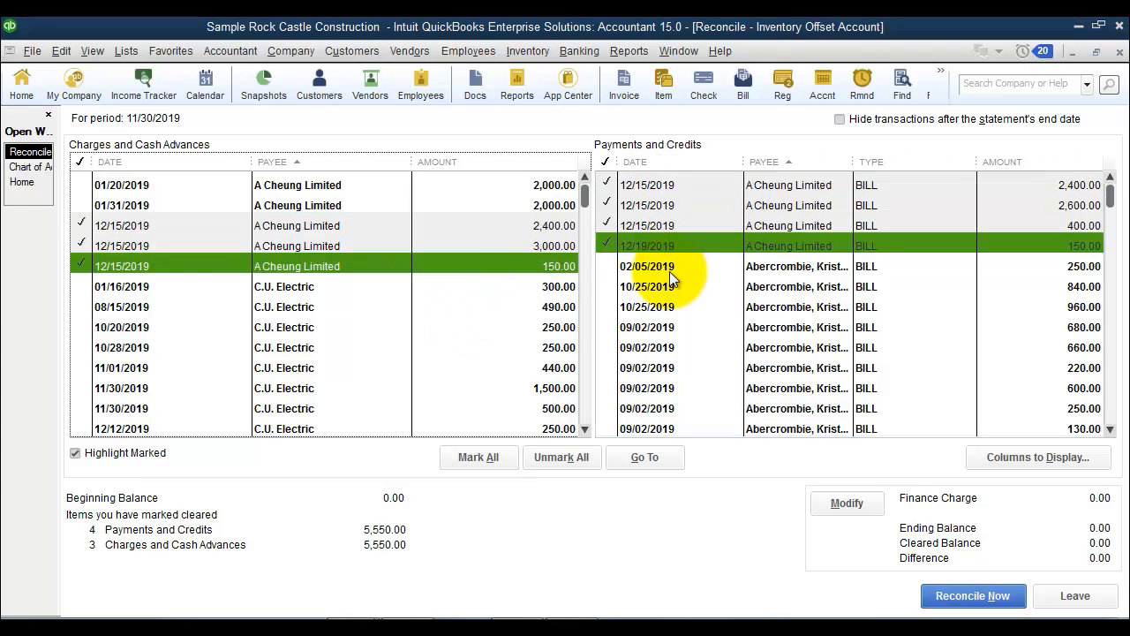
click(977, 596)
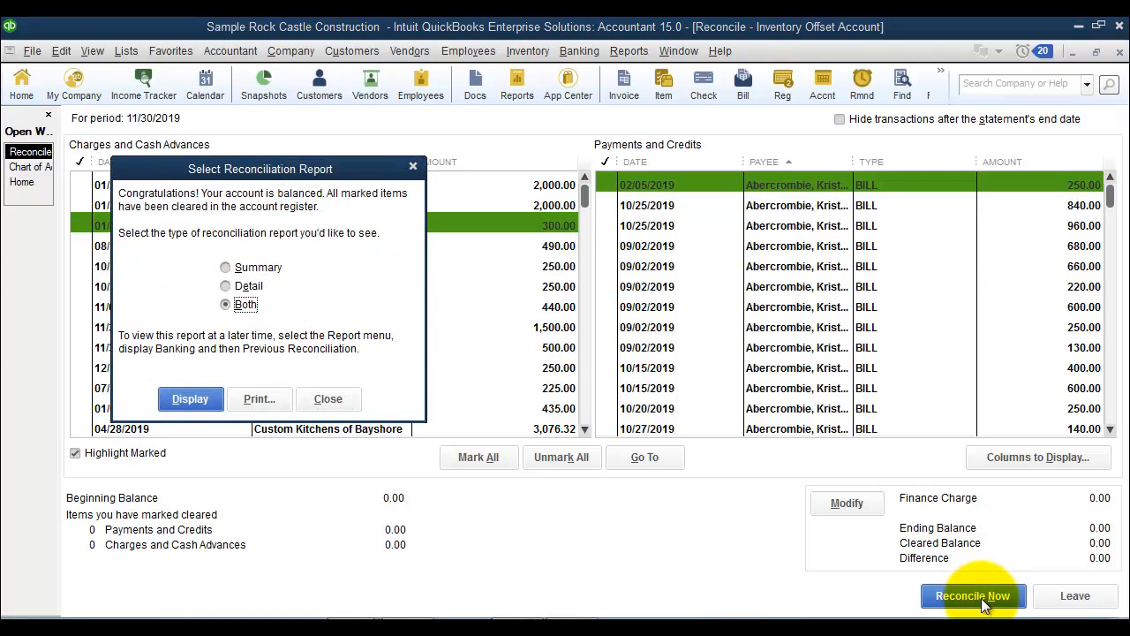
Dismiss the reconciliation report prompt and begin a new 88000 · Inventory Offset Account reconciliation with statement date 12/06/2019 and ending balance 0.
click(319, 393)
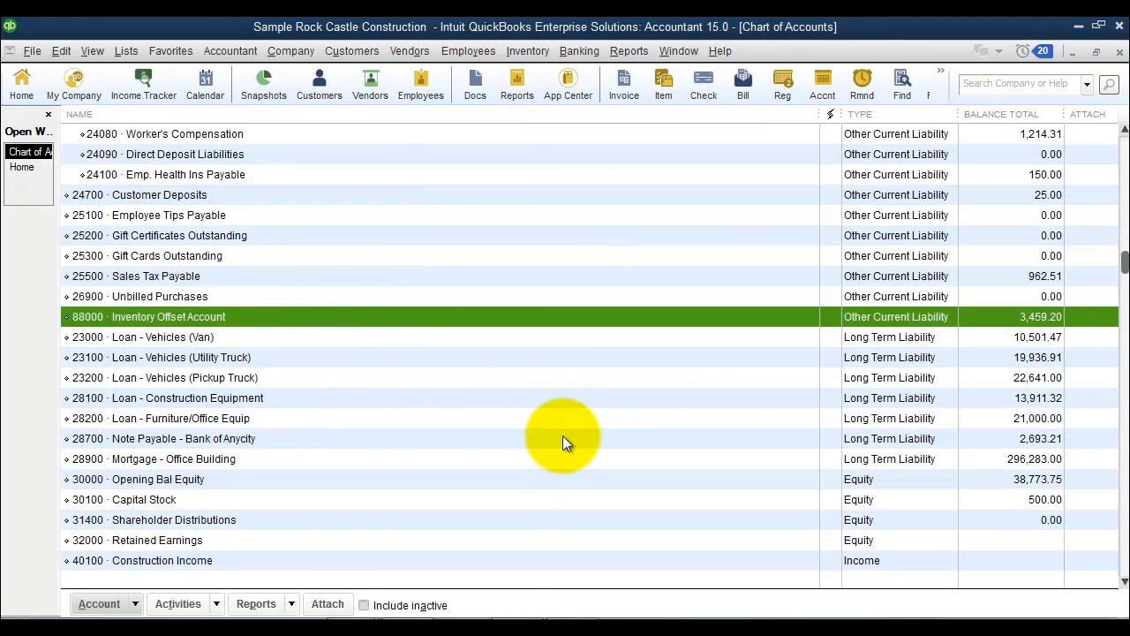
right_click(286, 315)
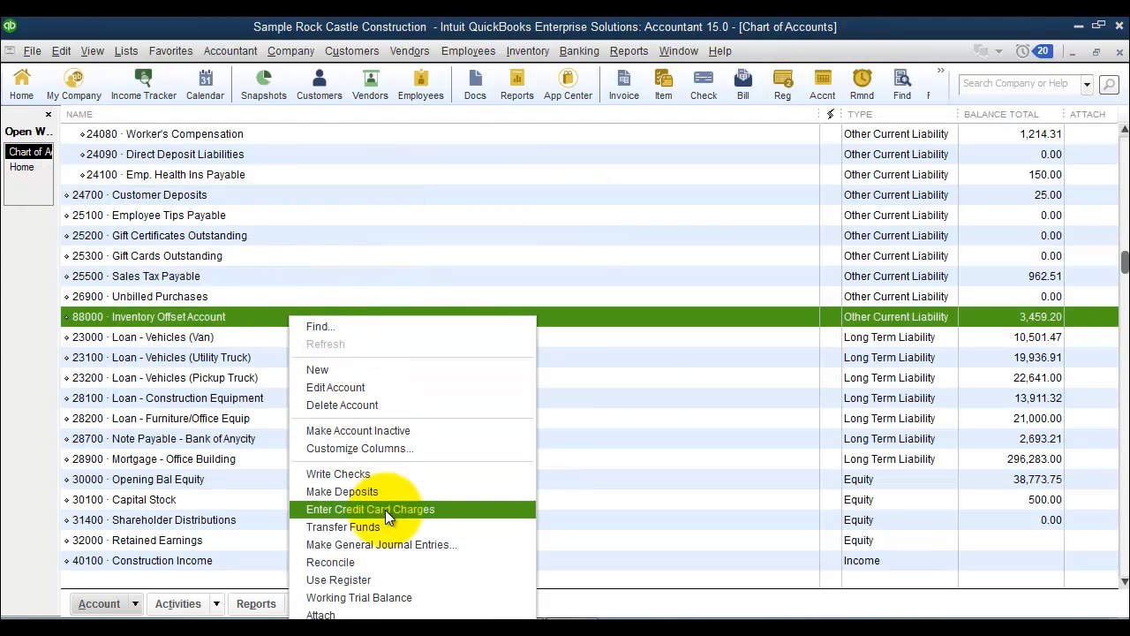
click(396, 561)
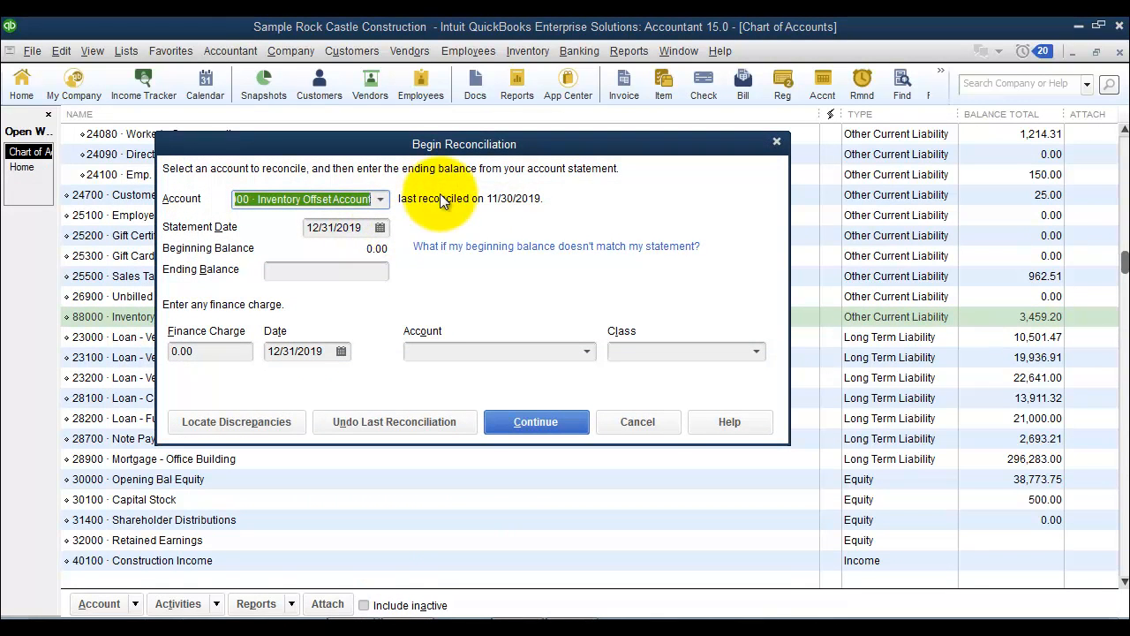
click(380, 227)
click(324, 258)
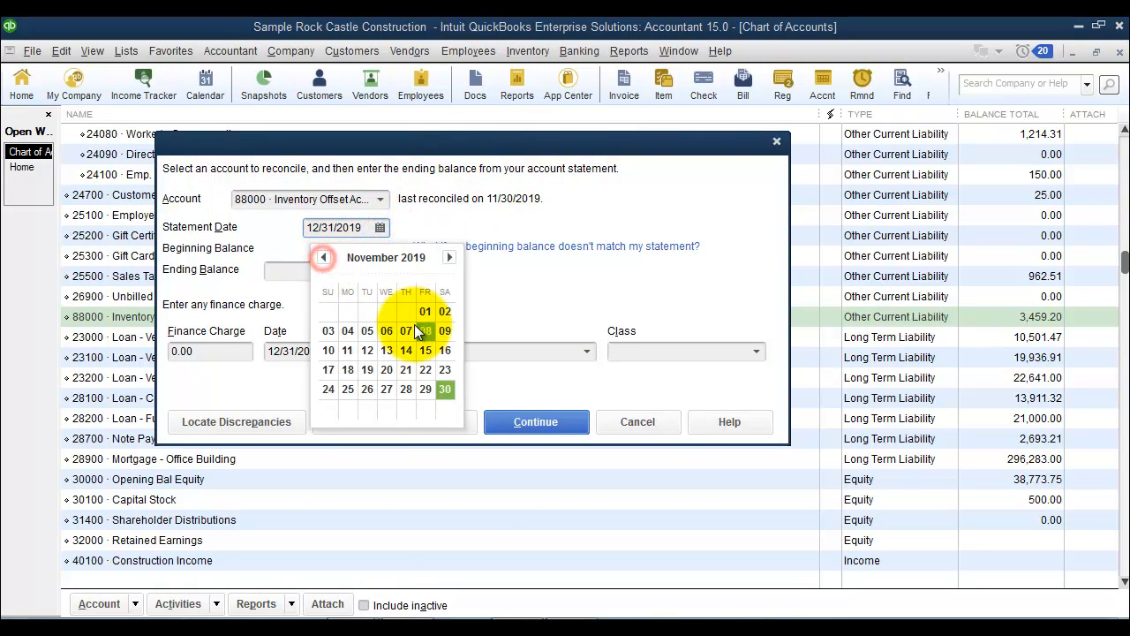
click(451, 257)
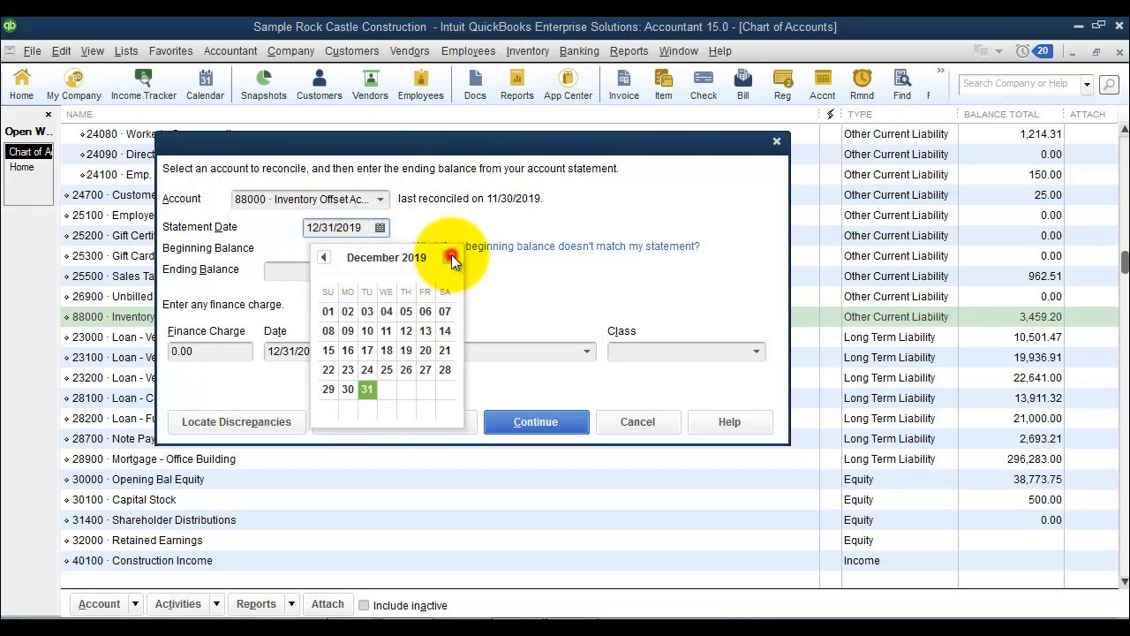
click(424, 310)
click(336, 278)
text(0)
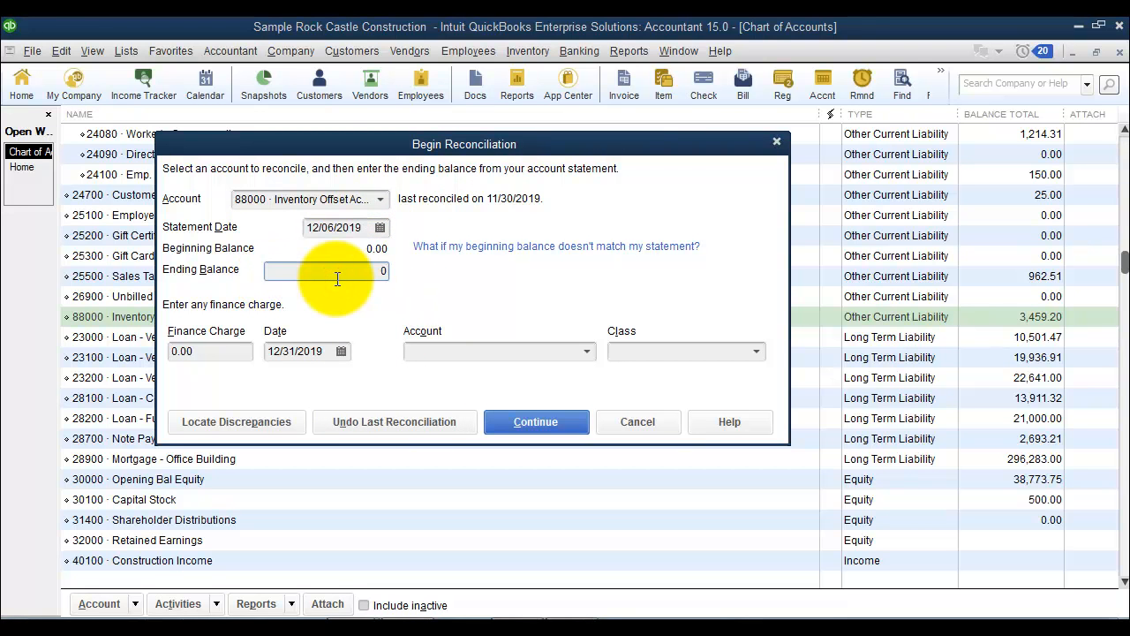
click(536, 421)
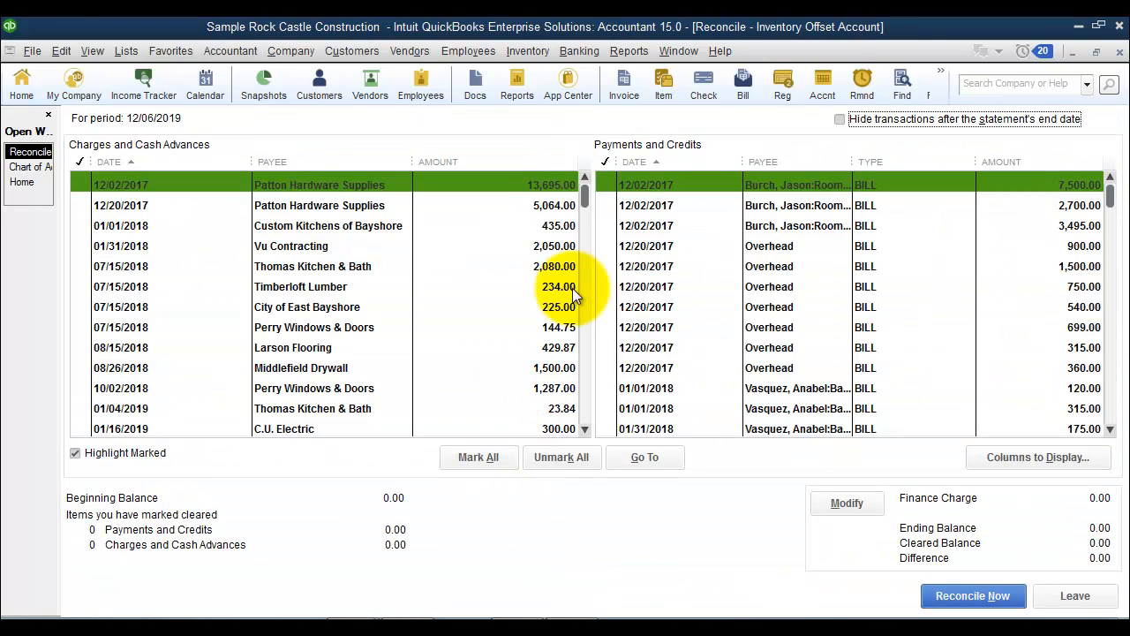
Sort both reconciliation transaction lists by payee and widen the Payee column in Payments and Credits.
click(393, 162)
click(808, 166)
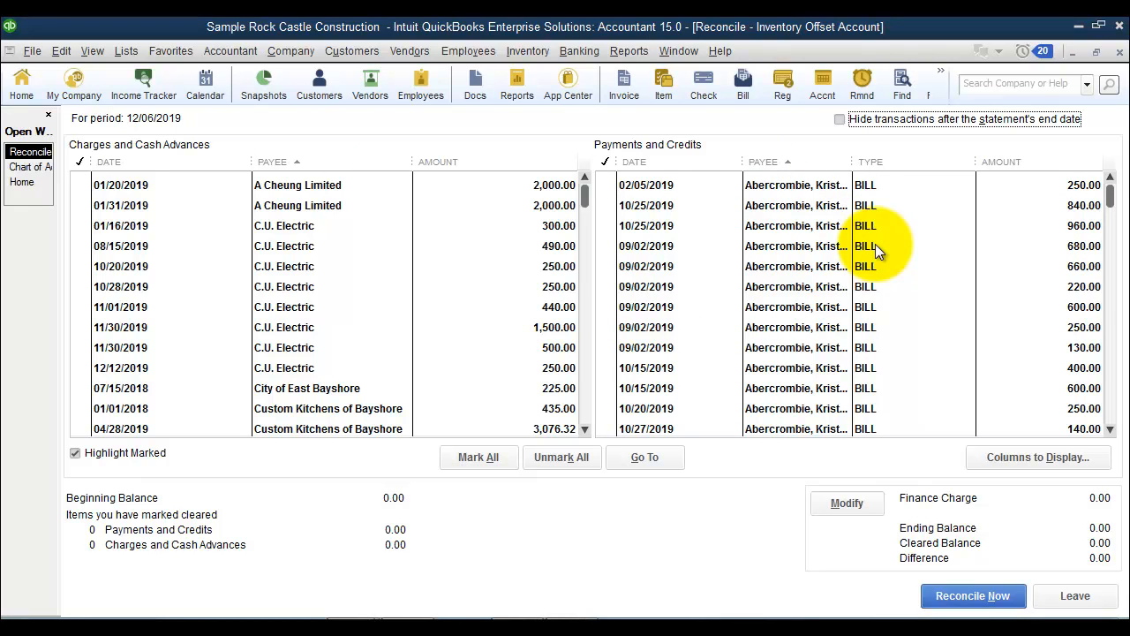
drag(853, 162, 895, 164)
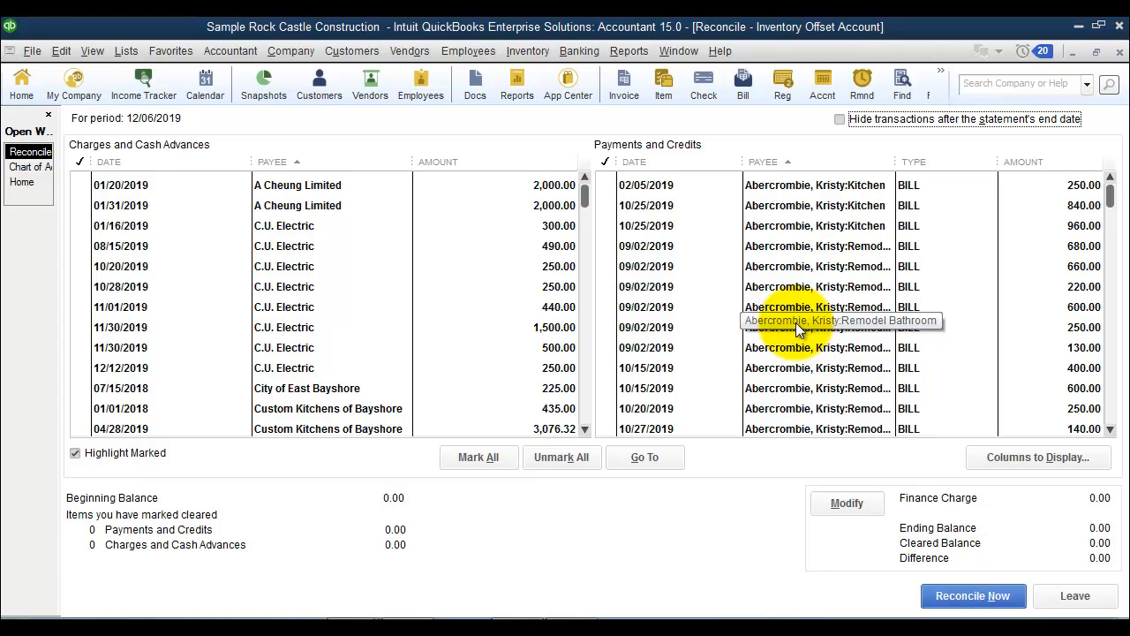
Examine the bill behind the 09/02/2019 credit of 660.00, with its Customer:Job column widened to read the full job names.
double_click(805, 268)
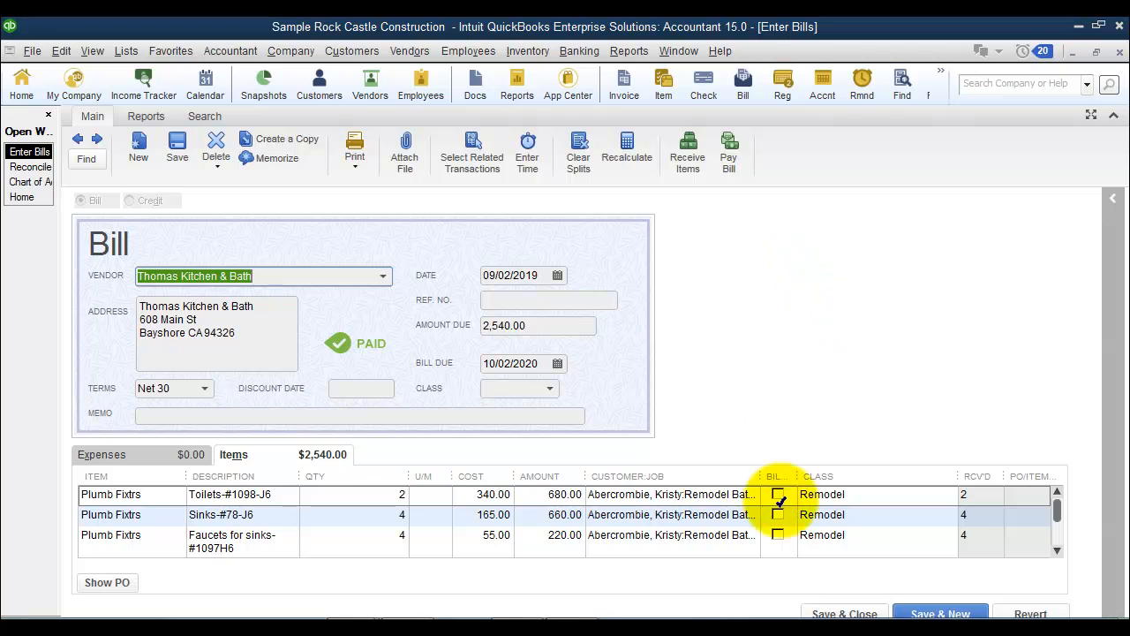
drag(759, 476, 851, 476)
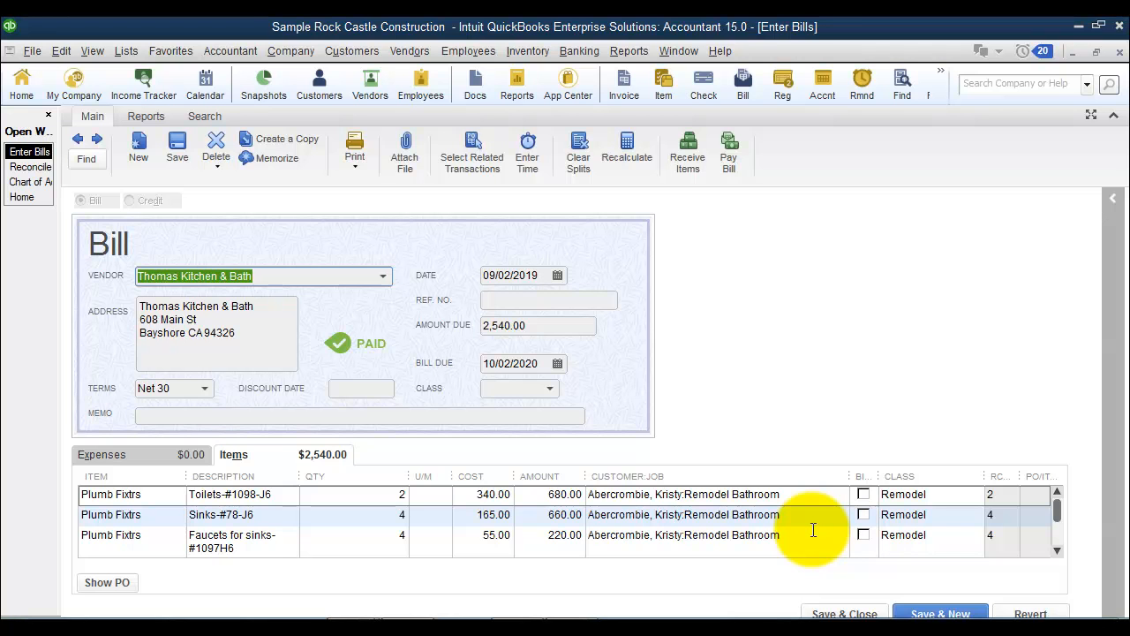
key(Escape)
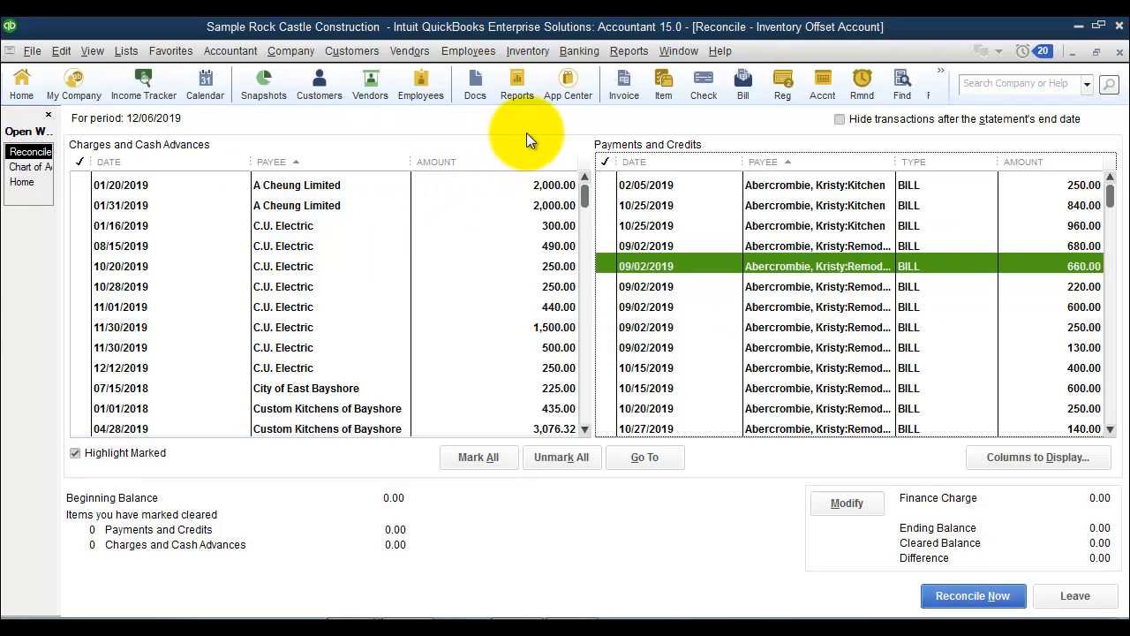
Create a custom transaction detail report covering all dates and totaled by vendor.
click(647, 50)
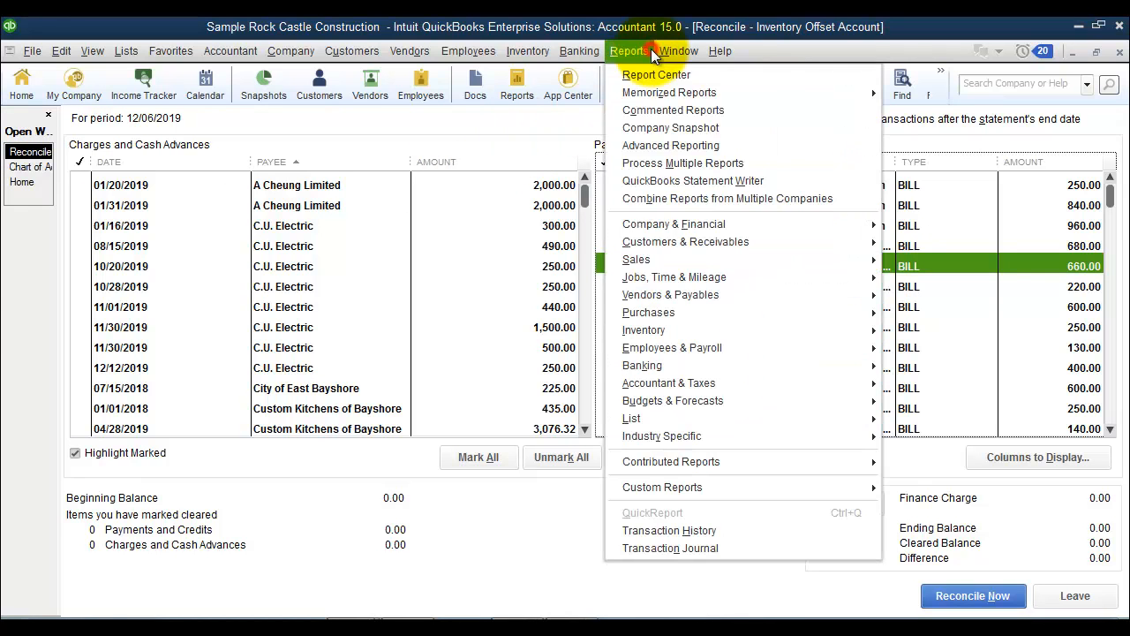
mouse_move(695, 491)
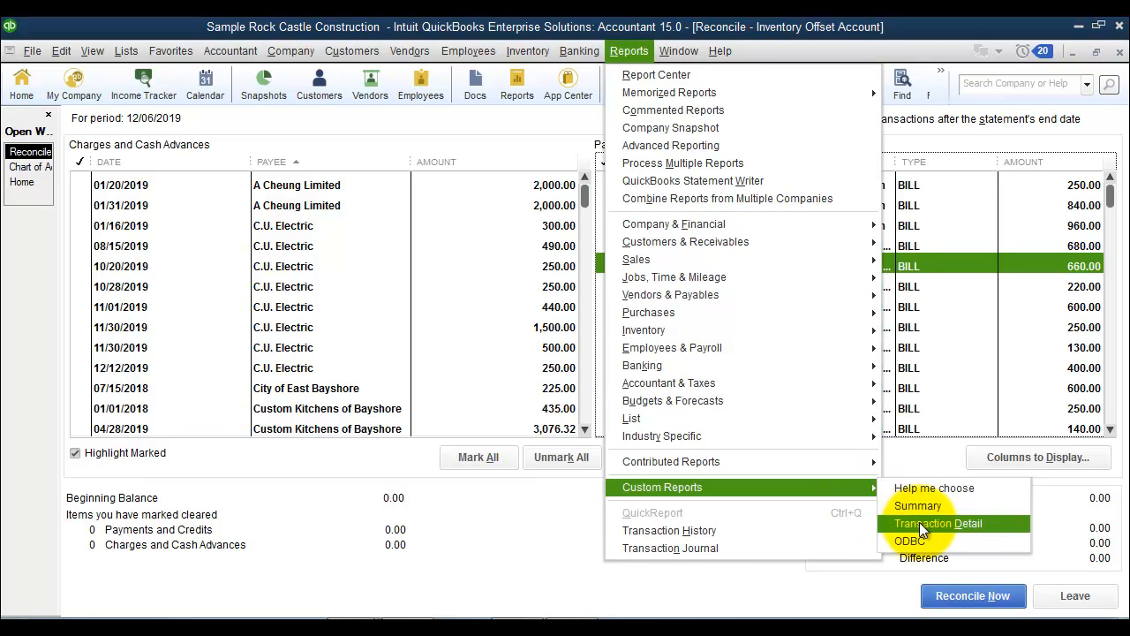
click(972, 523)
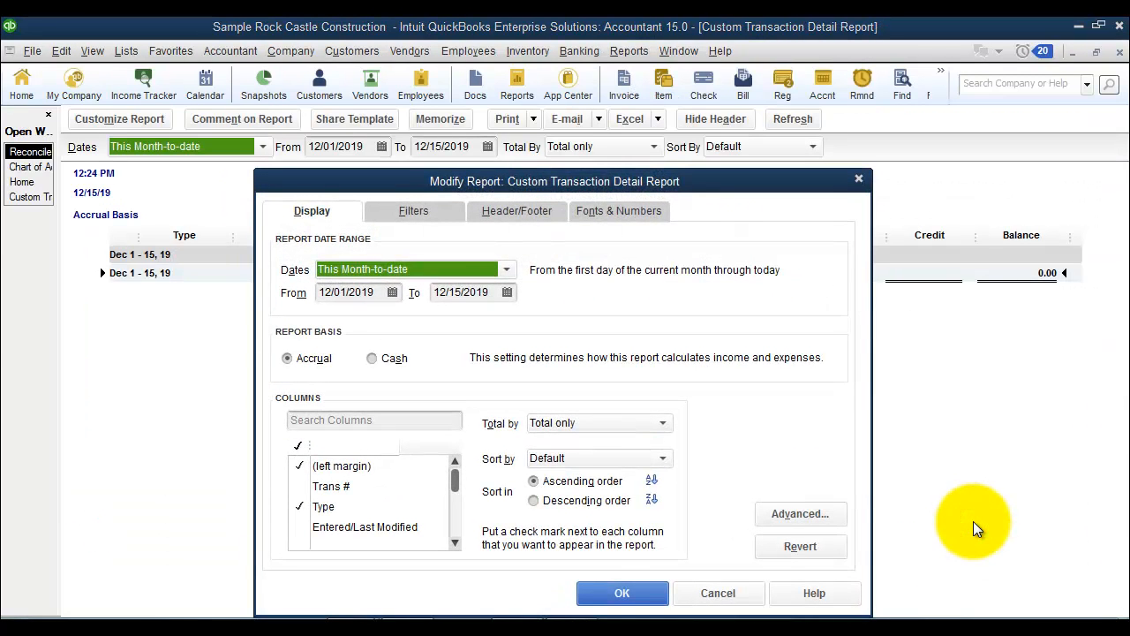
key(a)
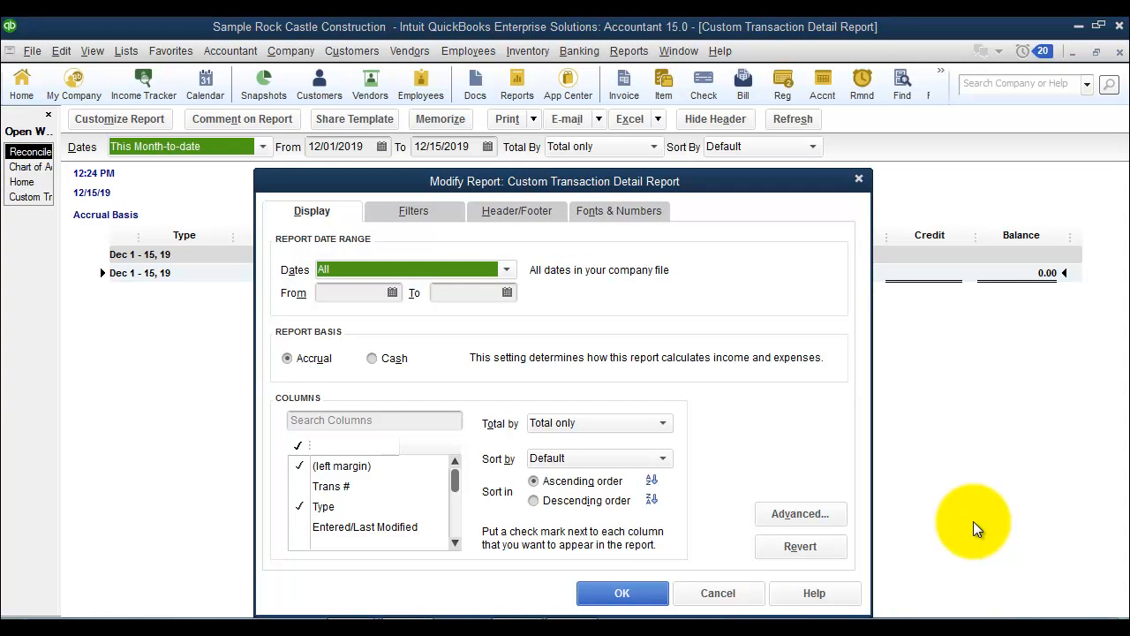
click(574, 421)
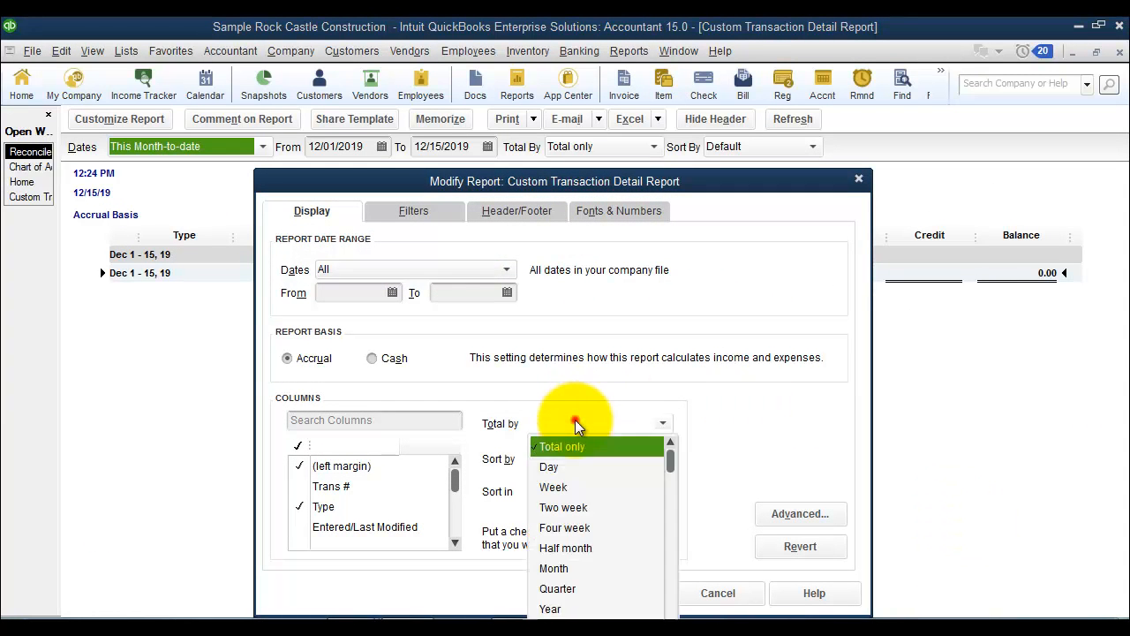
scroll(613, 585, down, 3)
click(583, 549)
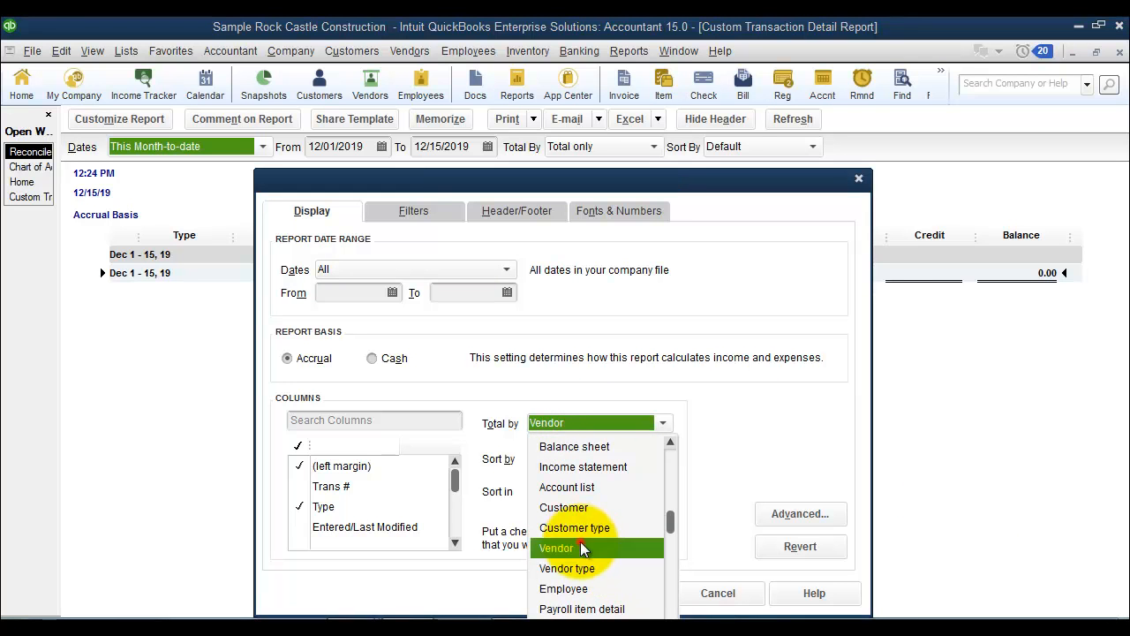
Filter the custom report to the 88000 · Inventory Offset Account.
click(402, 214)
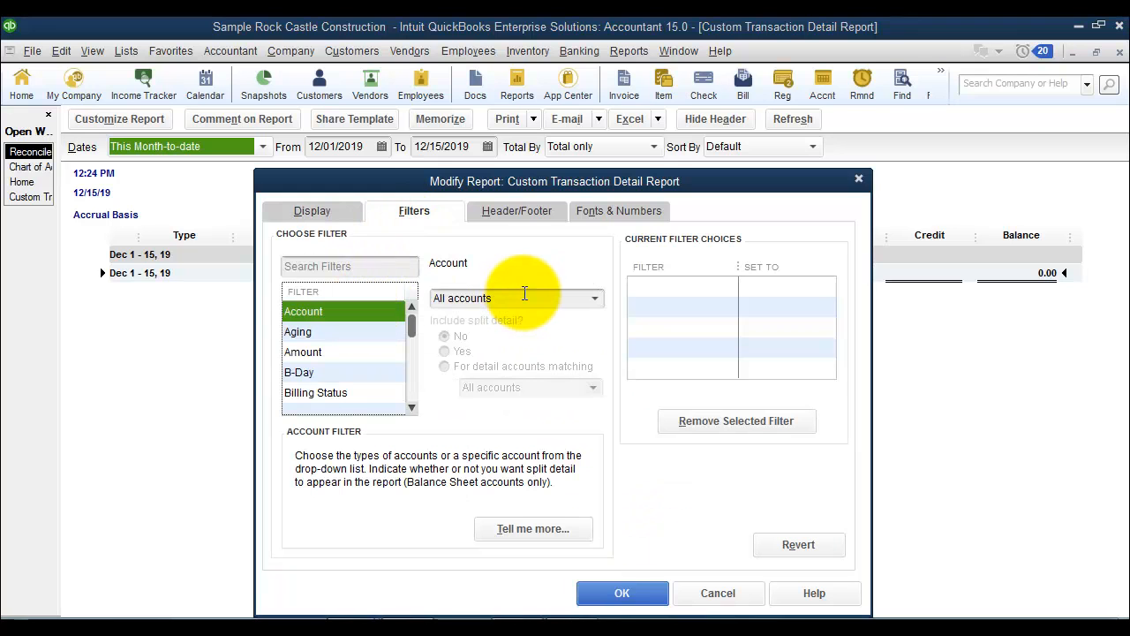
drag(524, 293, 402, 301)
text(88000 · Inventory Offset)
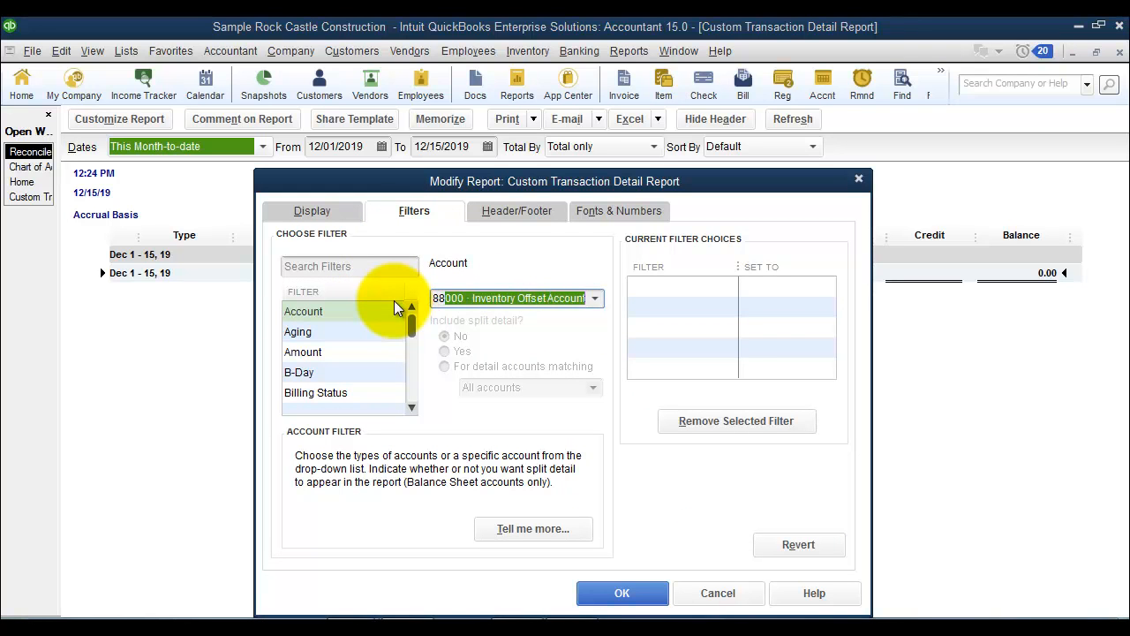
key(Tab)
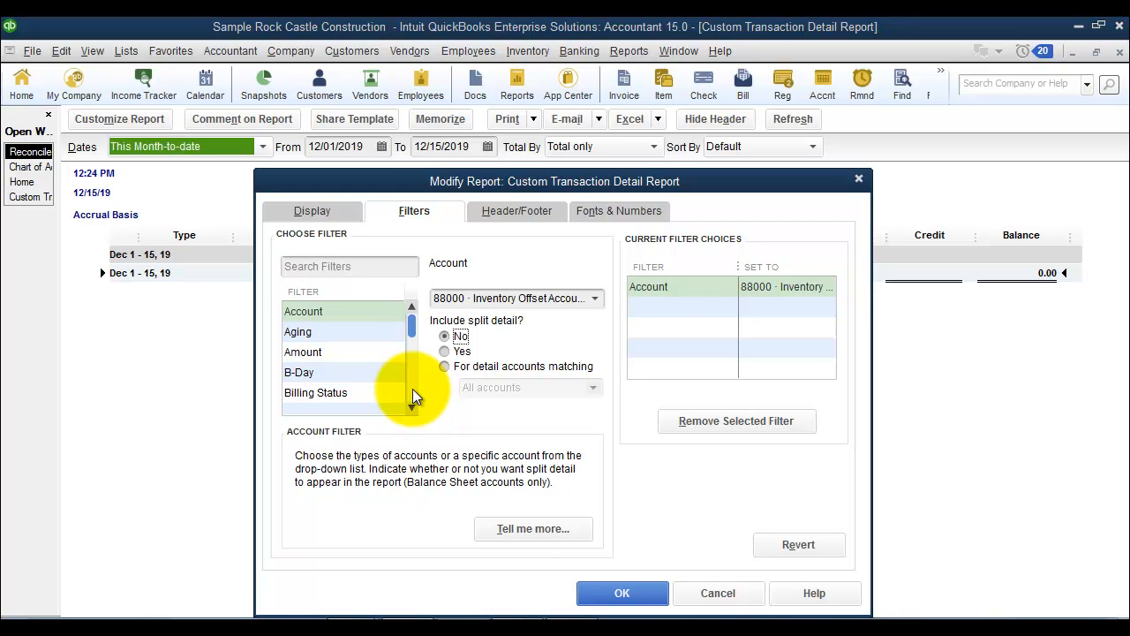
Set the report's Cleared filter to Either and generate the report.
click(330, 270)
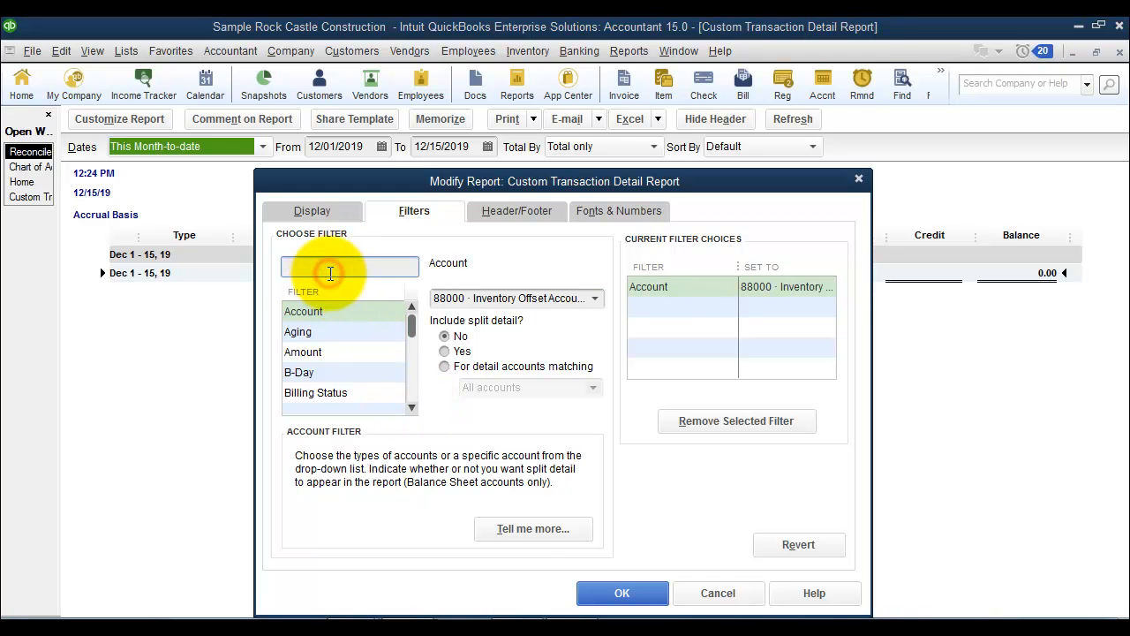
text(lcl)
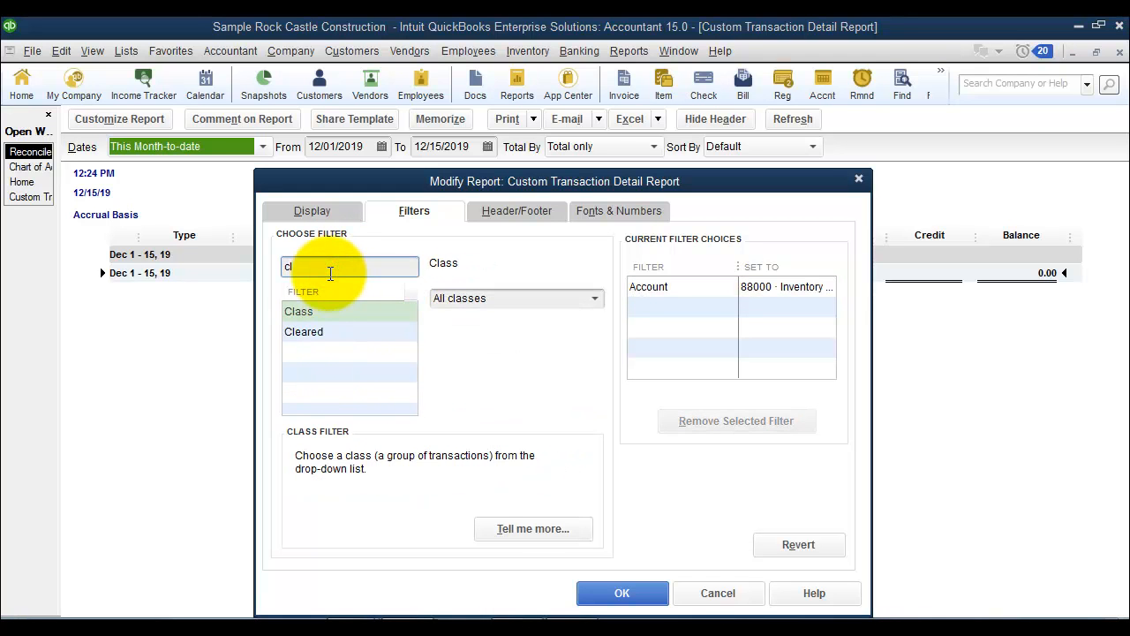
click(304, 332)
click(449, 321)
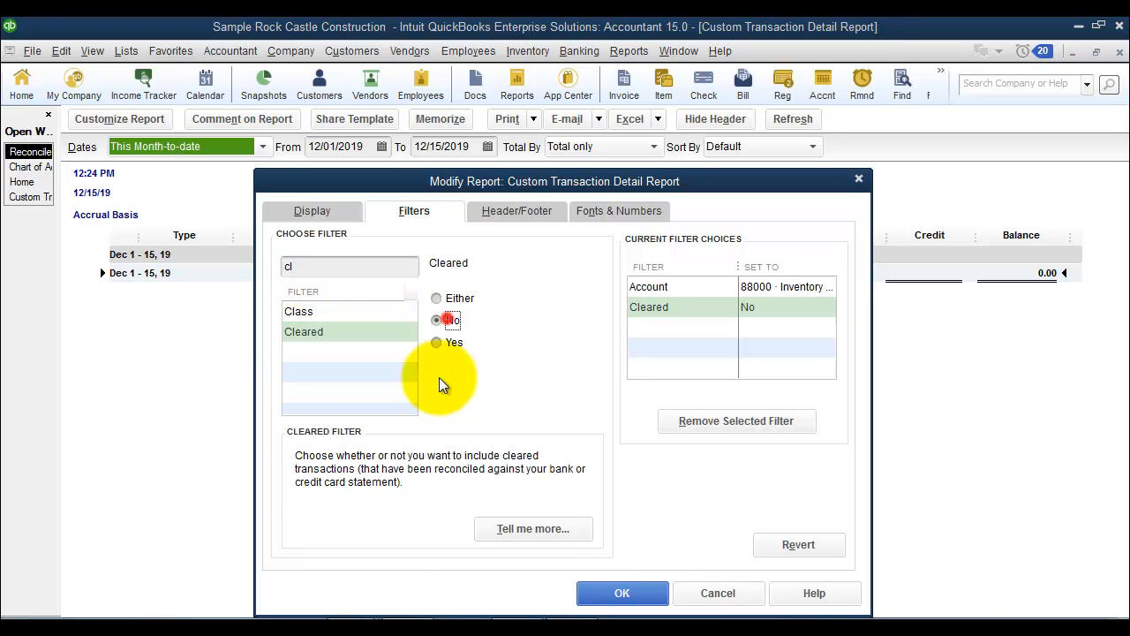
click(451, 299)
click(623, 594)
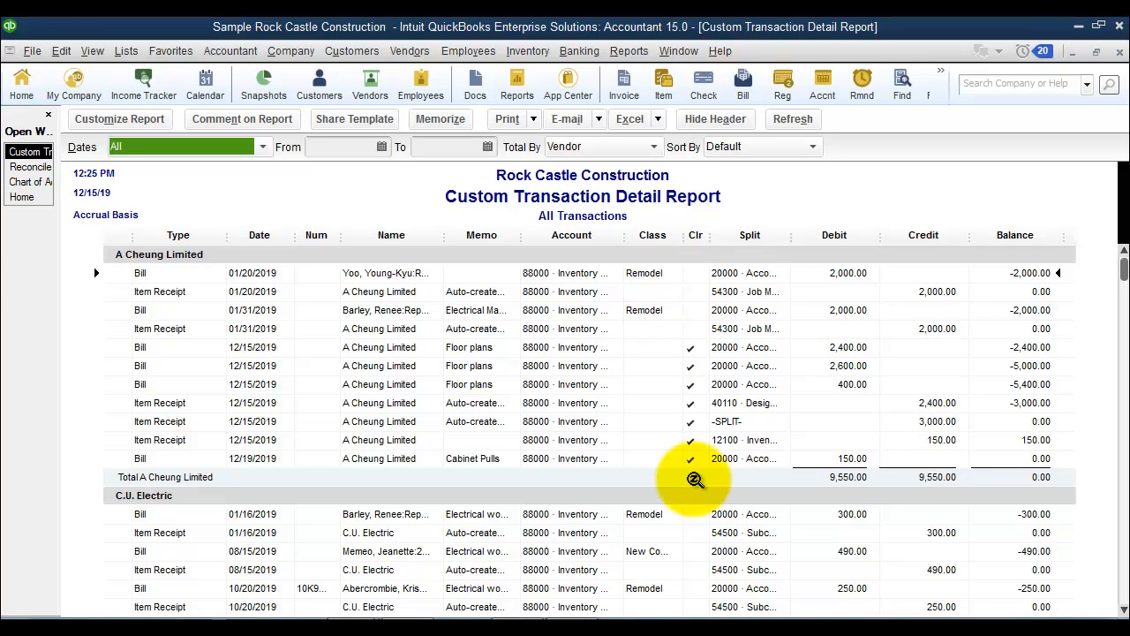
Change the report's Cleared filter to No and widen its Name column.
click(132, 128)
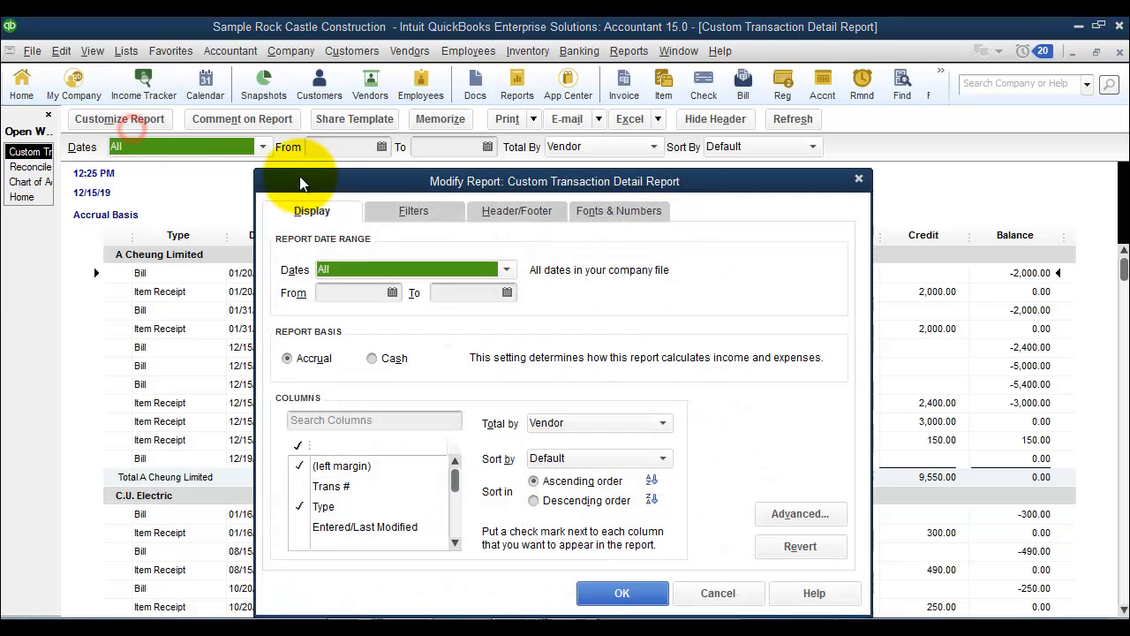
click(378, 211)
click(348, 267)
text(clea)
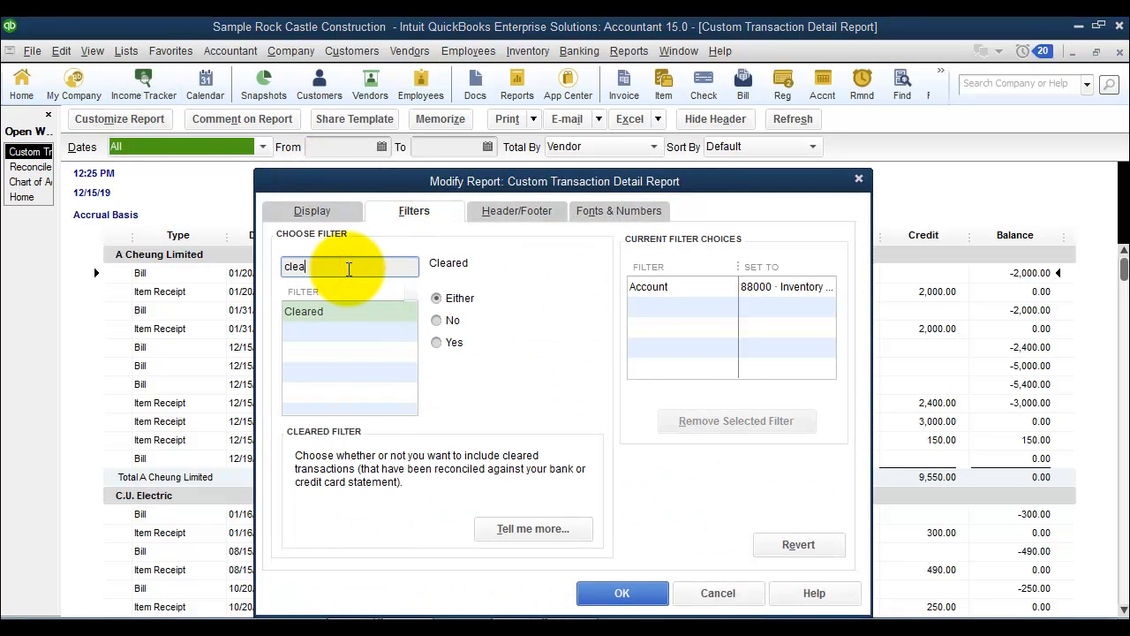
click(618, 591)
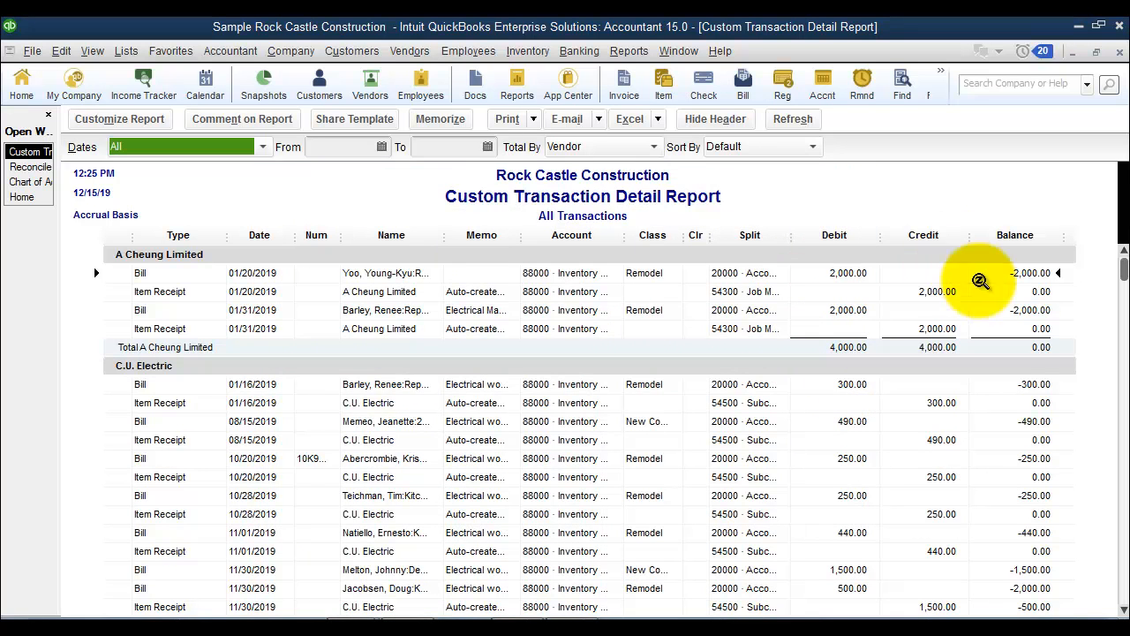
drag(443, 235, 517, 233)
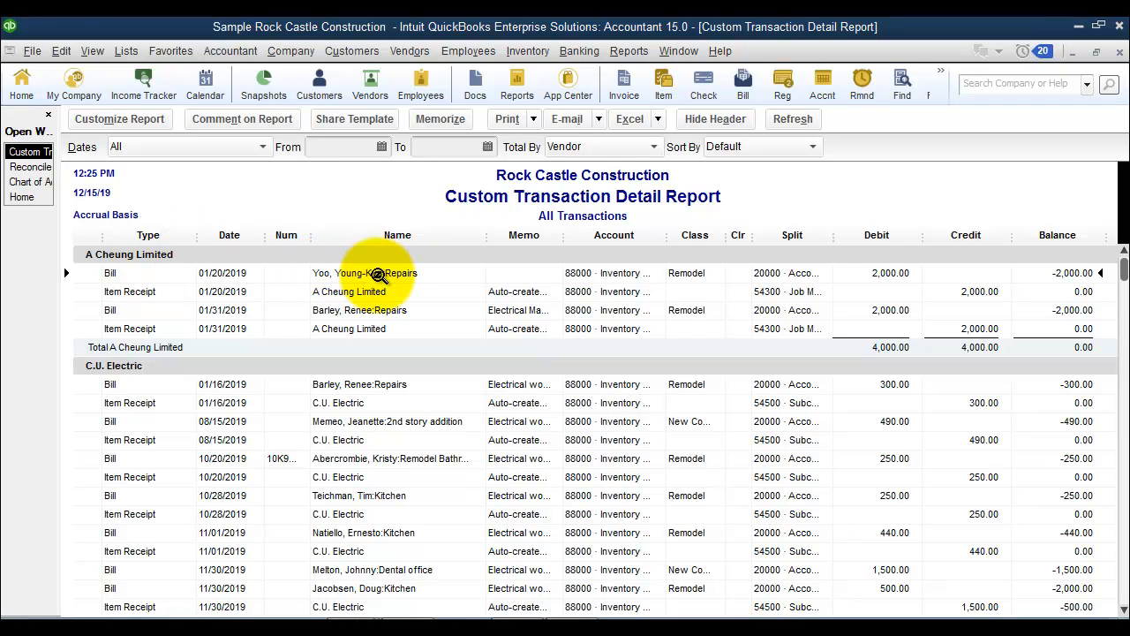
click(379, 311)
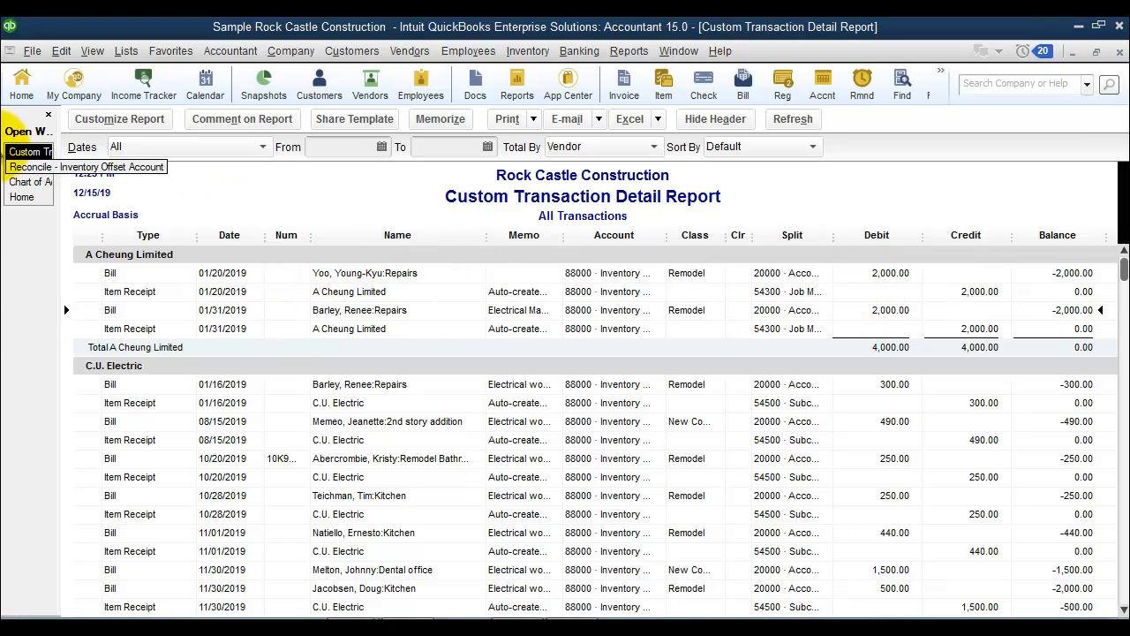
Mark A Cheung Limited's 01/20/2019 charge of 2,000.00 and the matching 01/20/2019 Repairs job bill as cleared, and return to the custom report.
click(29, 166)
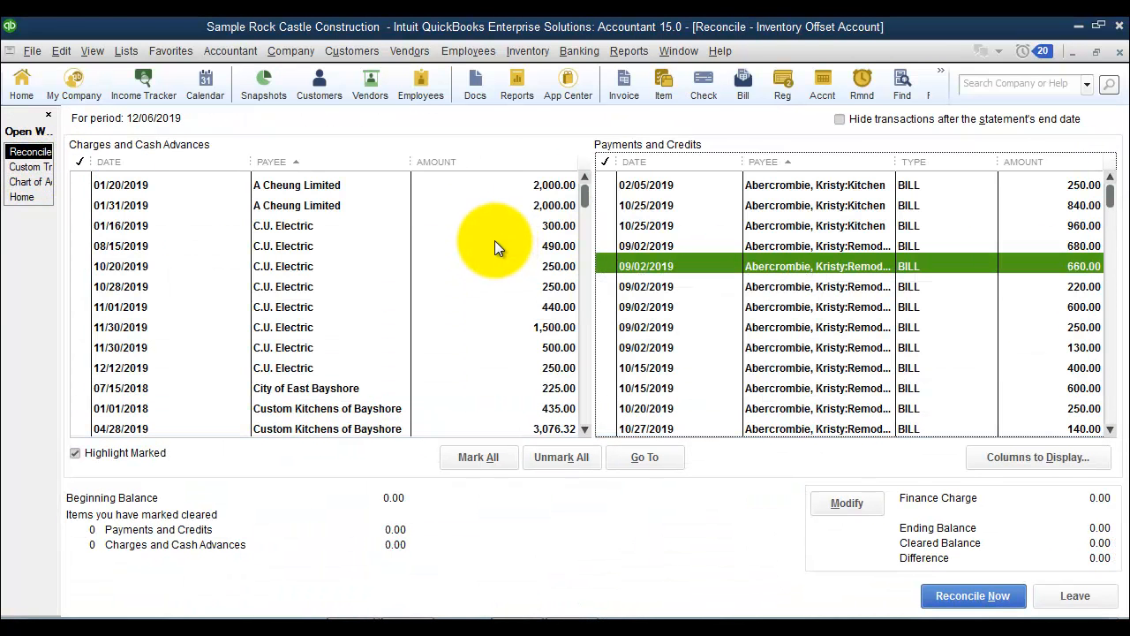
click(325, 186)
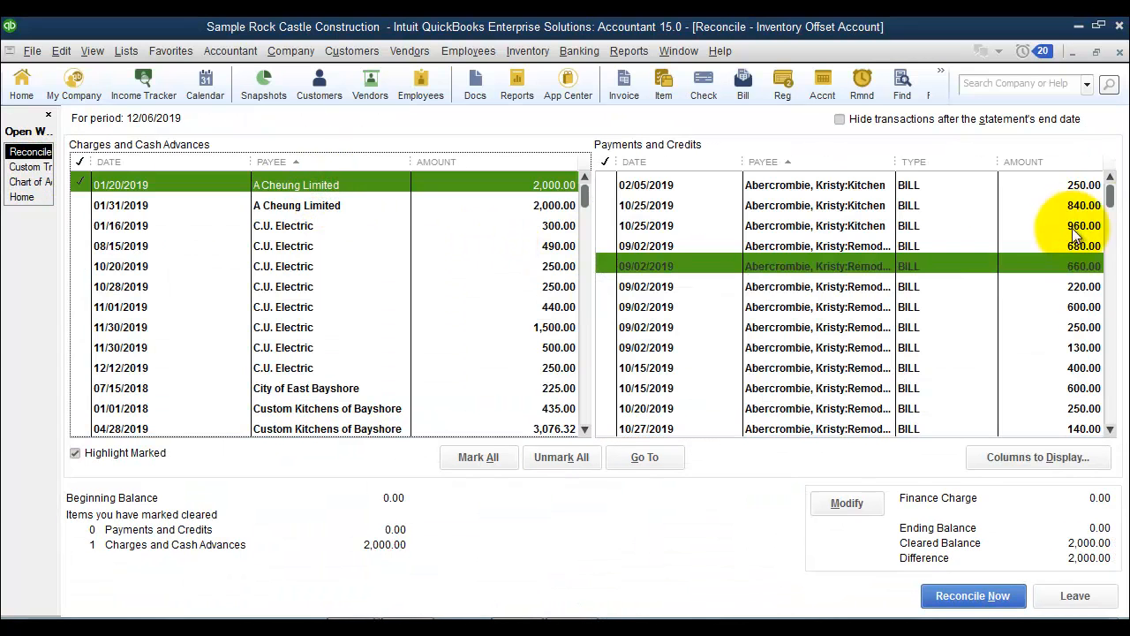
drag(1109, 189, 1119, 420)
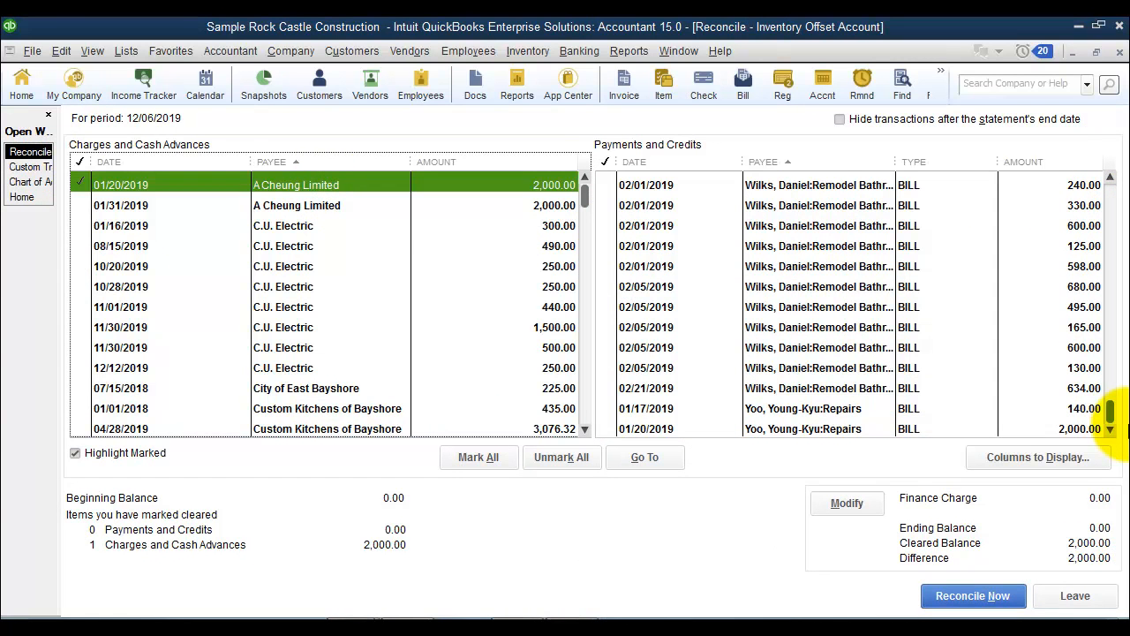
click(832, 428)
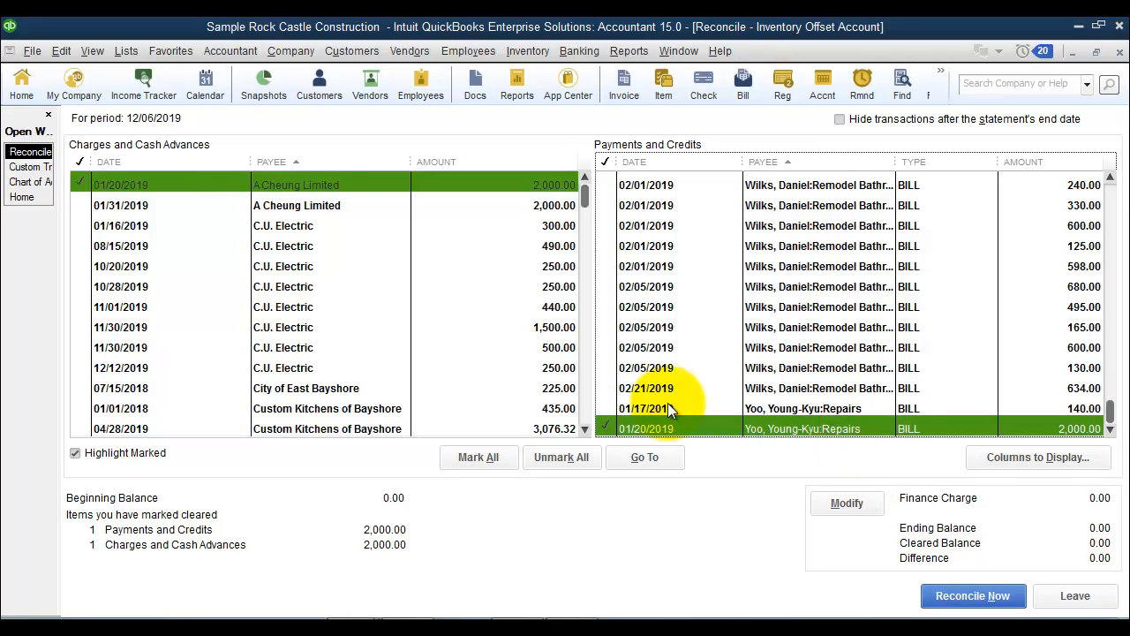
click(29, 167)
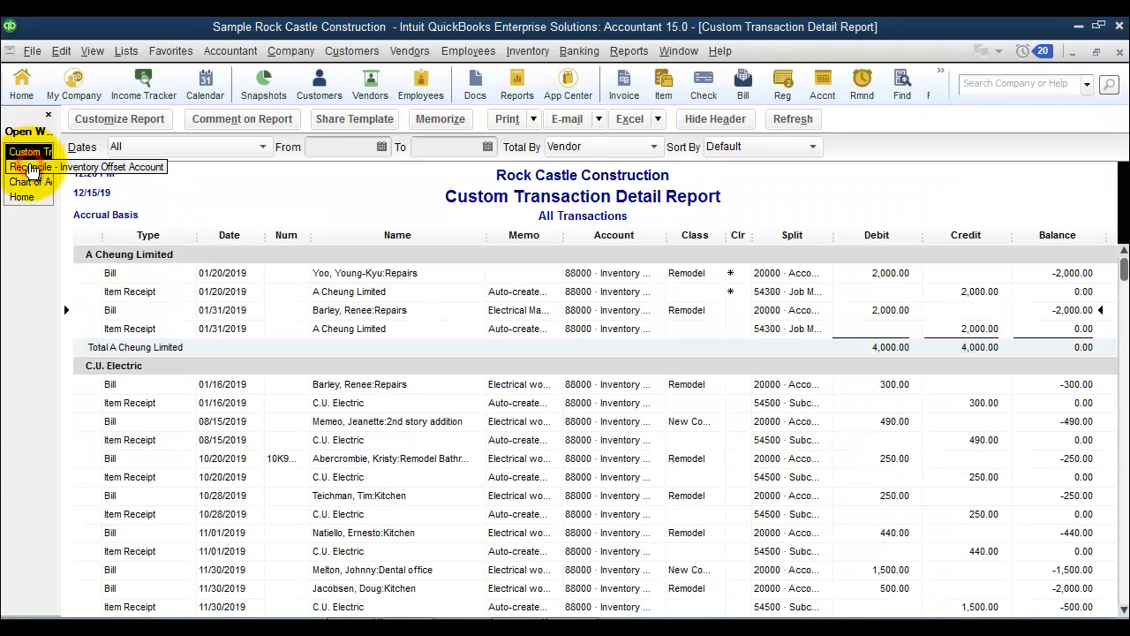